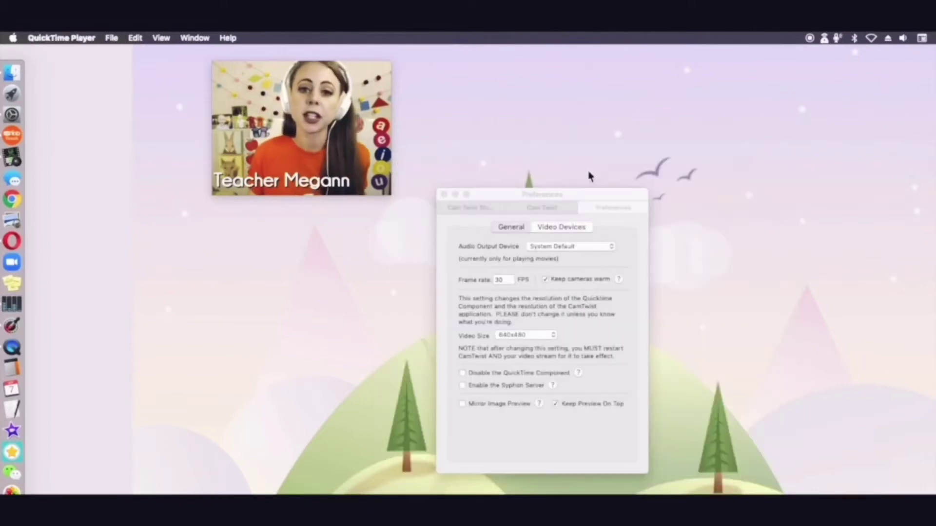
left_click_drag(581, 208, 559, 137)
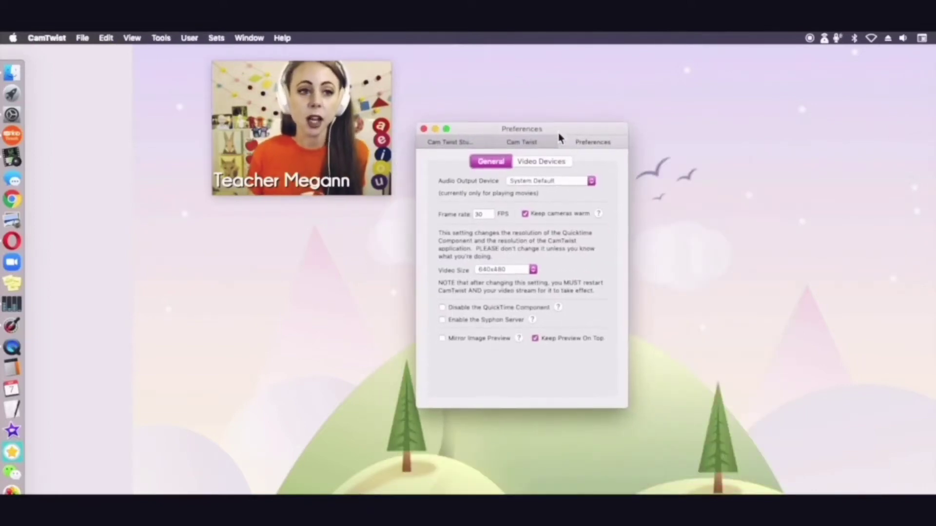
left_click(39, 39)
left_click(39, 39)
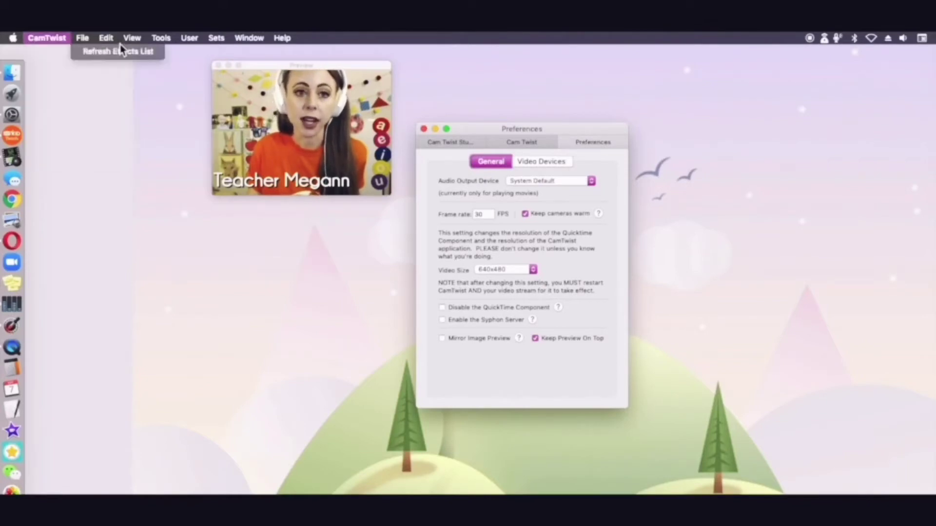
left_click(44, 38)
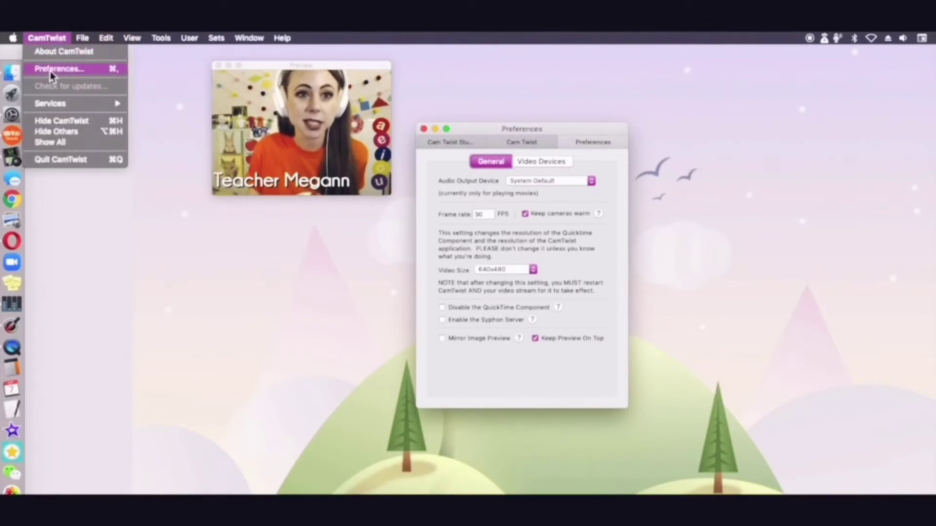
left_click(359, 38)
left_click(483, 214)
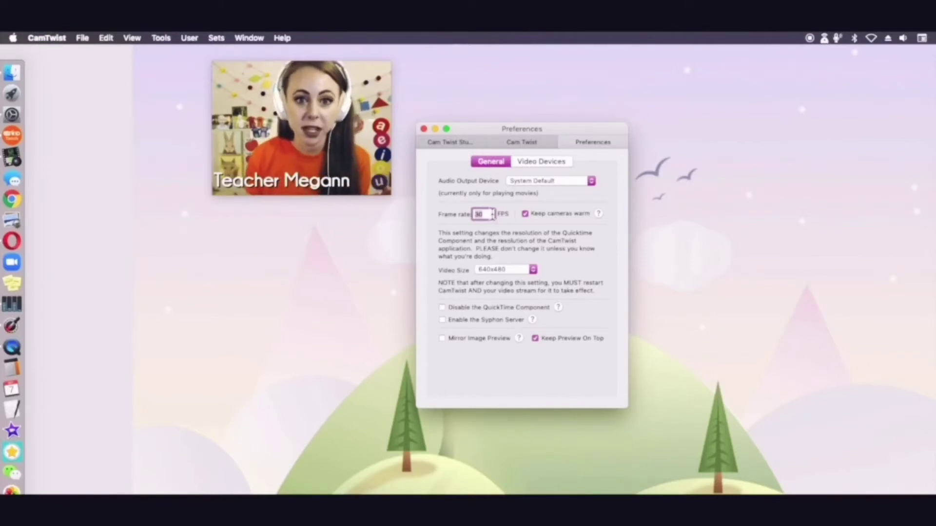
left_click(493, 214)
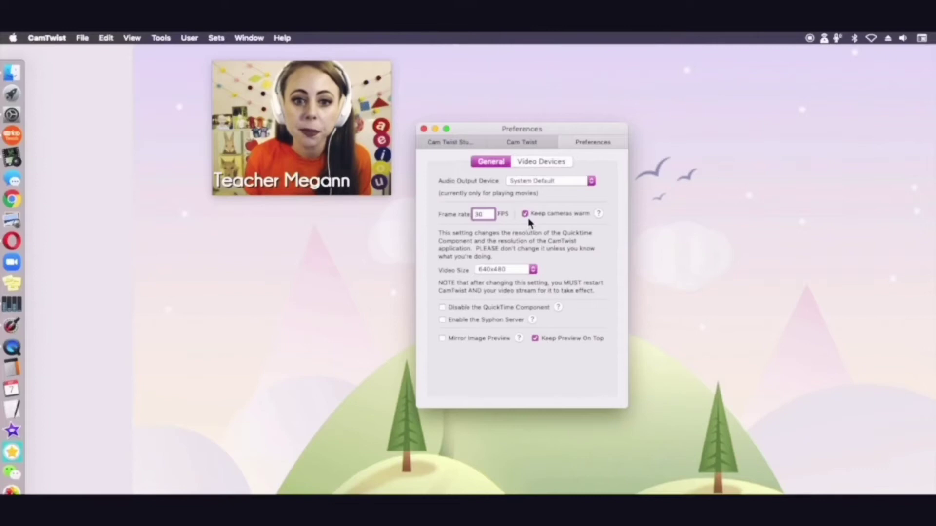
left_click(504, 270)
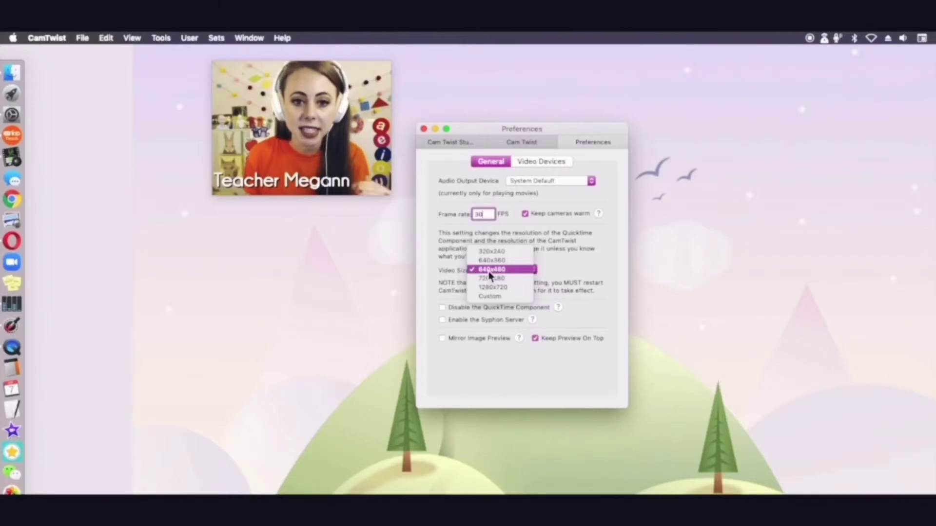
left_click(489, 272)
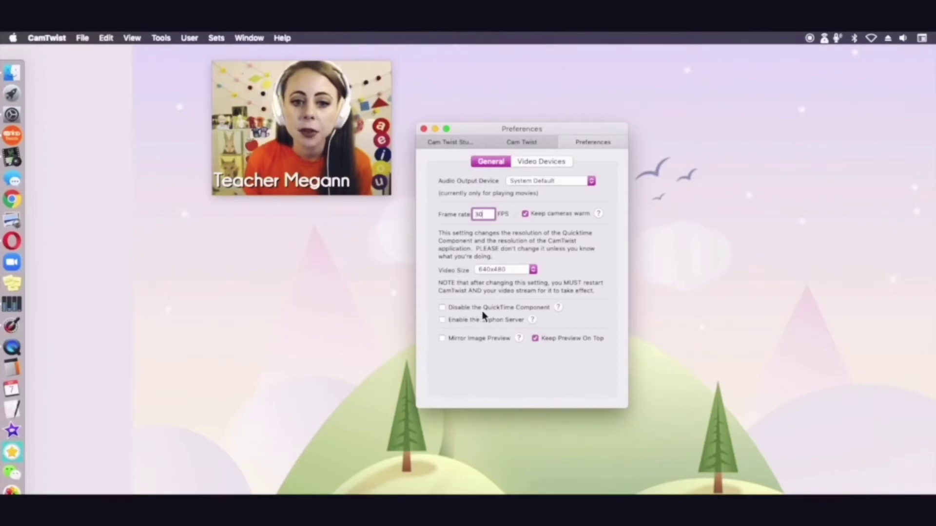
left_click(500, 312)
left_click(500, 315)
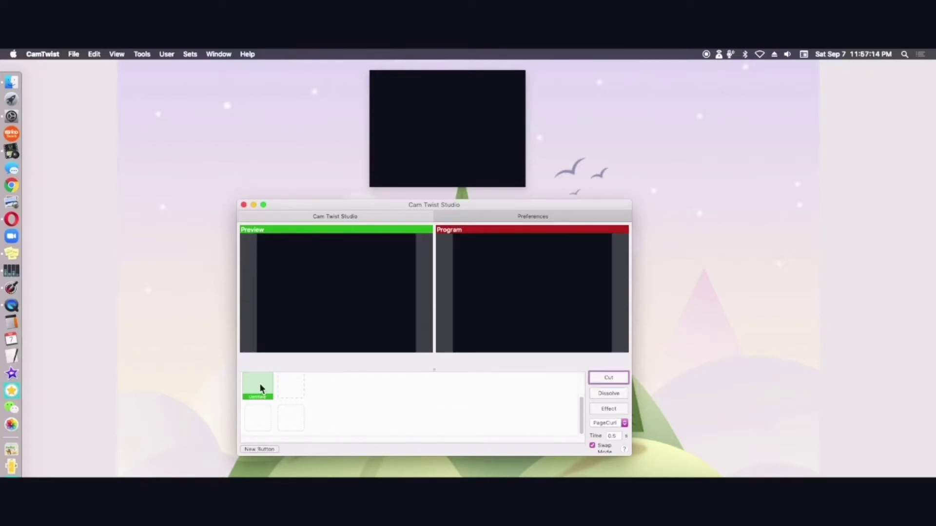
- Name the new studio button 'Webcam' from its Edit options
right_click(259, 384)
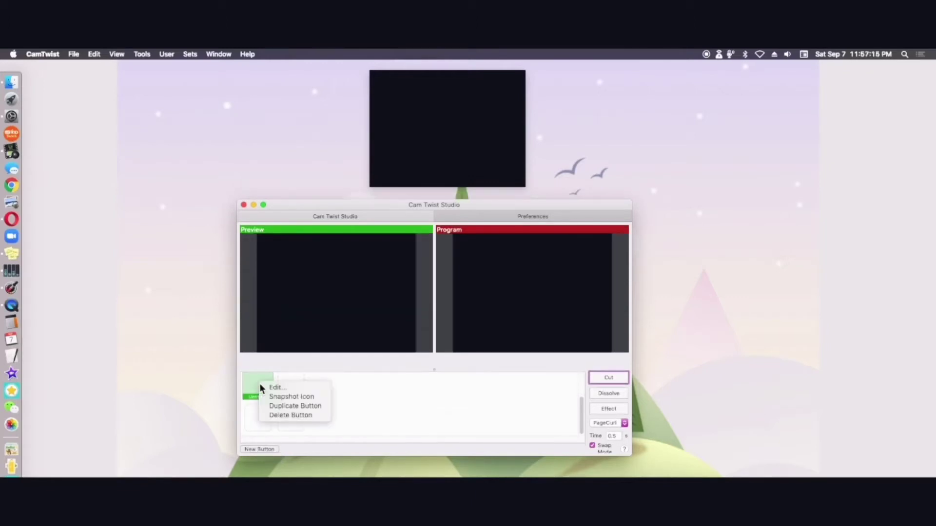
left_click(293, 390)
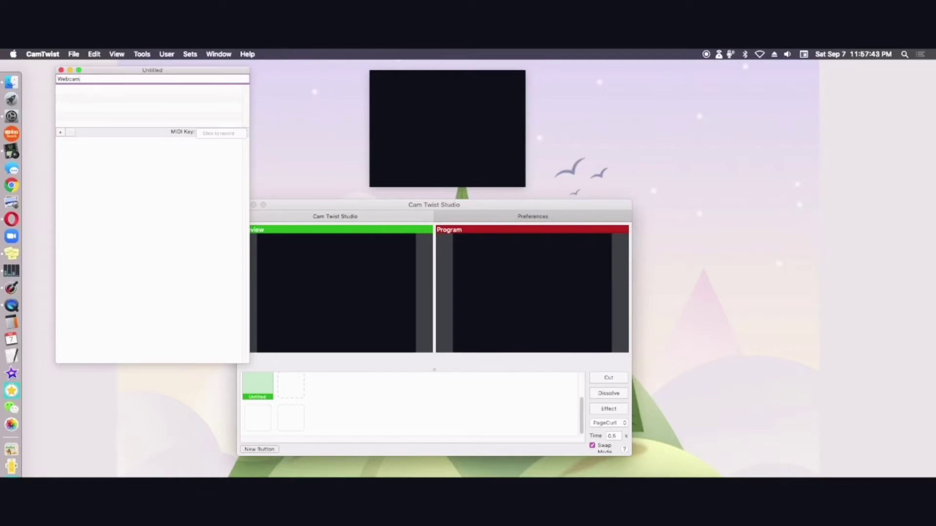
key("Return")
- Add a Webcam effect using the HD Pro Webcam C920 to the button, then close the Effects list
left_click(60, 134)
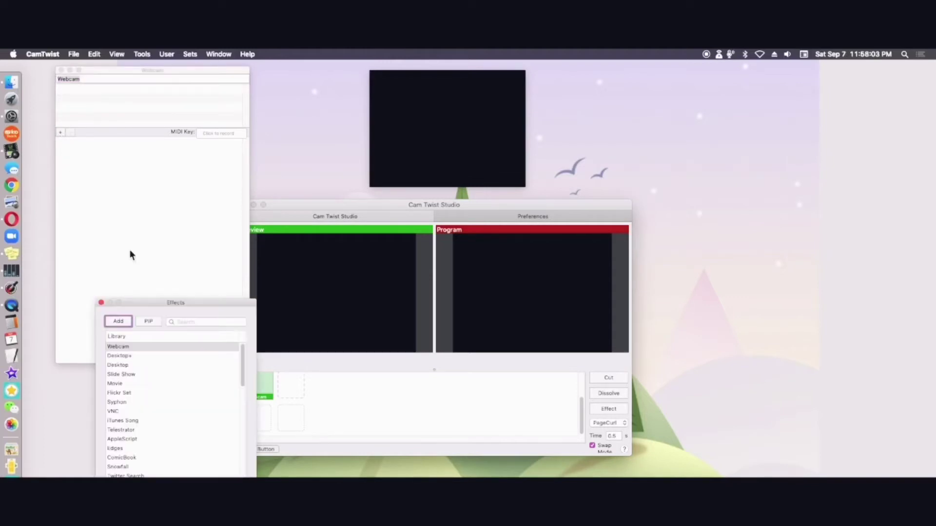
left_click_drag(164, 303, 144, 182)
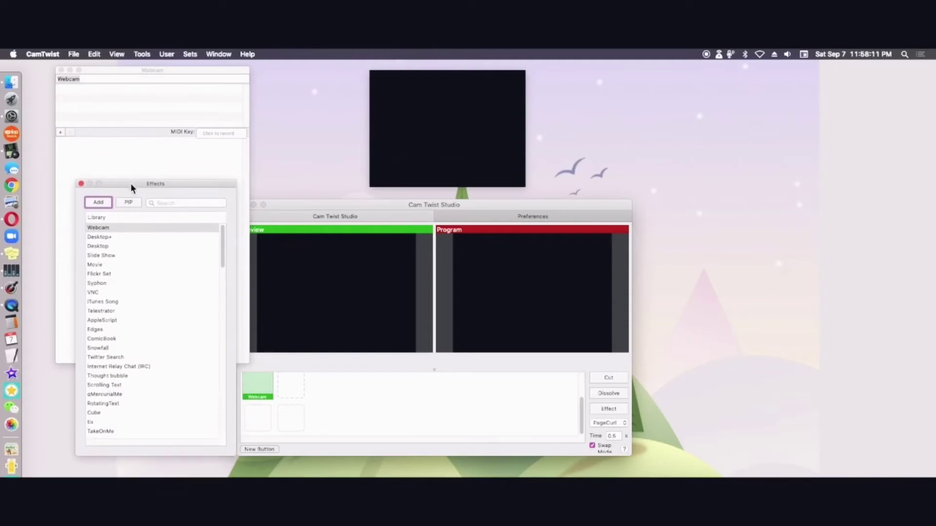
left_click(104, 228)
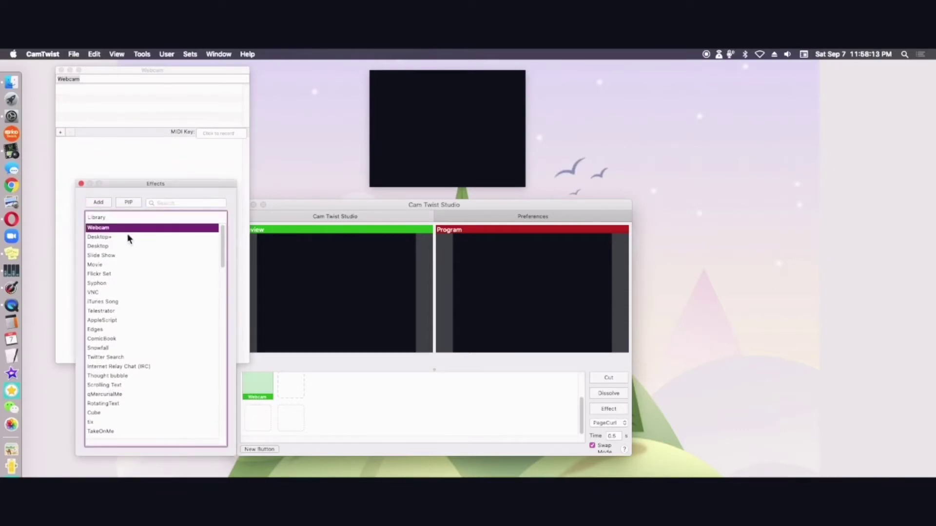
left_click(98, 203)
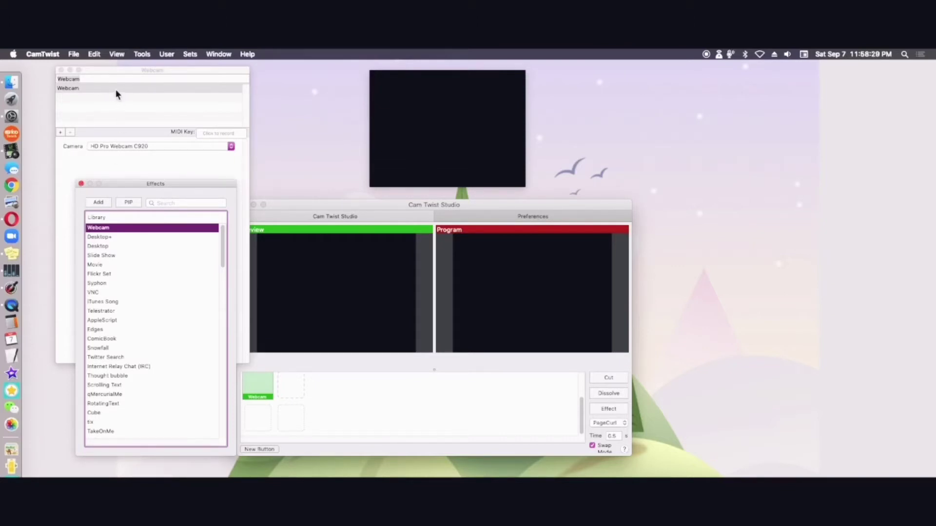
left_click(121, 78)
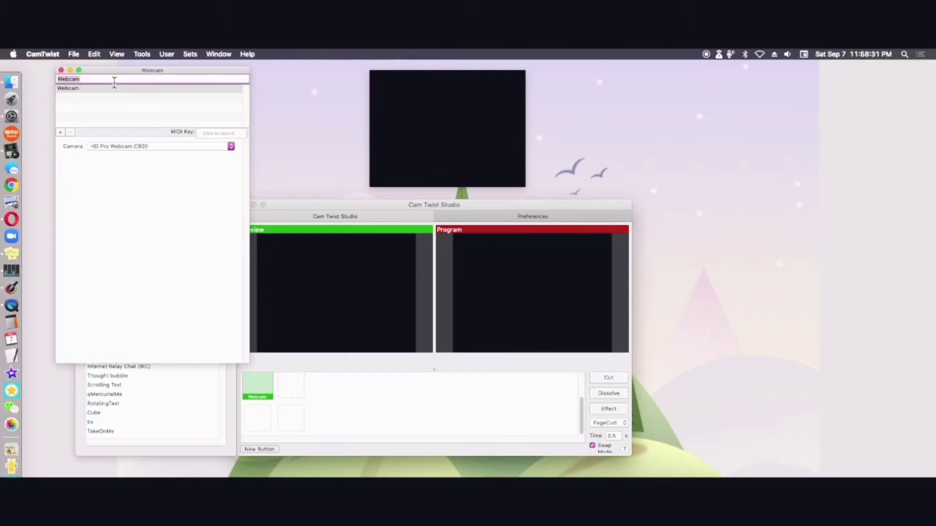
left_click(136, 73)
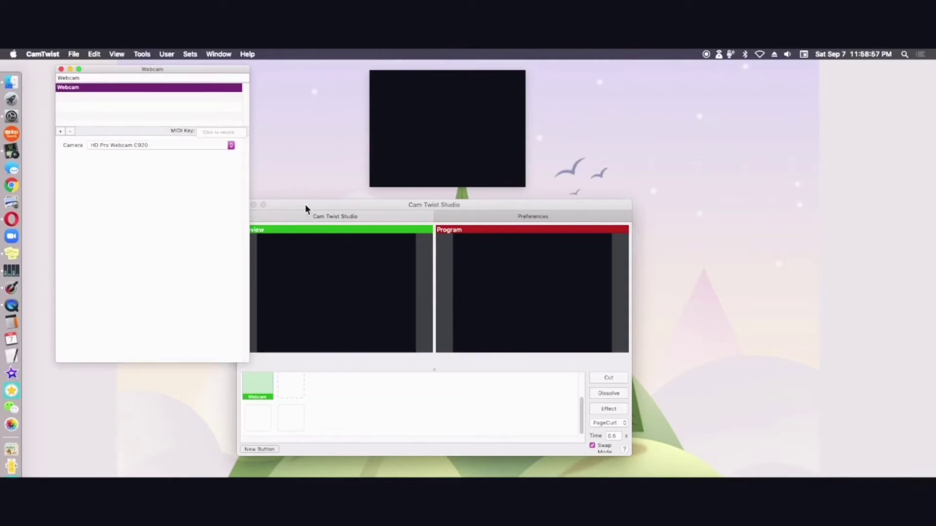
left_click_drag(305, 203, 321, 201)
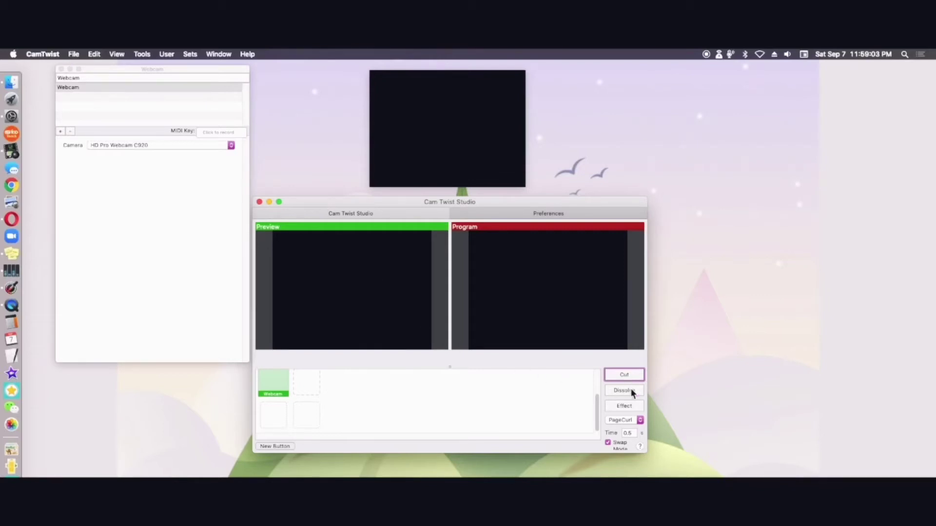
- Cut the Webcam button live to Program and close its setup panel
left_click(625, 375)
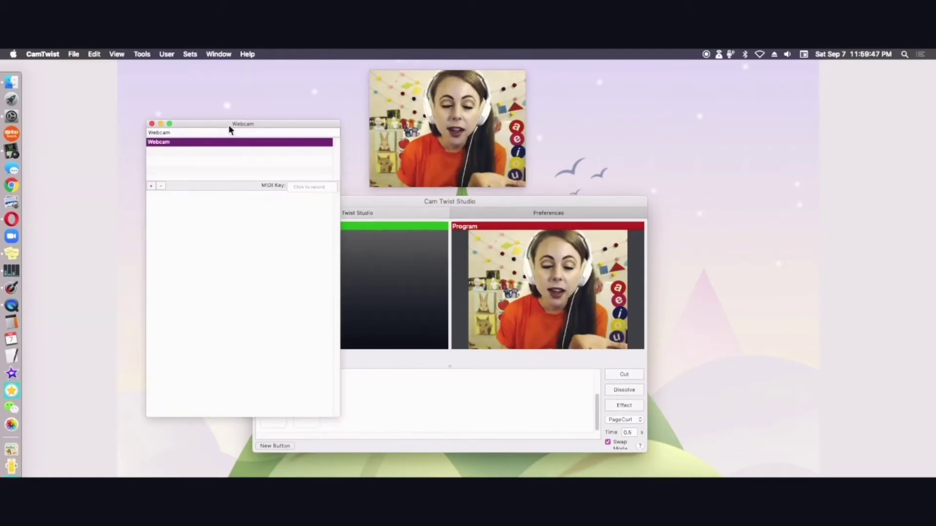
left_click(152, 124)
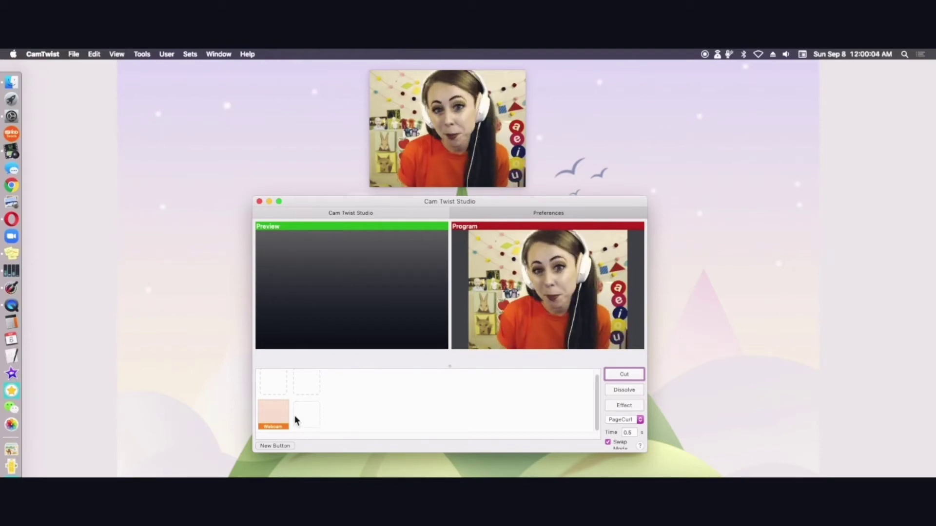
- Use a live snapshot as the Webcam button's icon
right_click(280, 423)
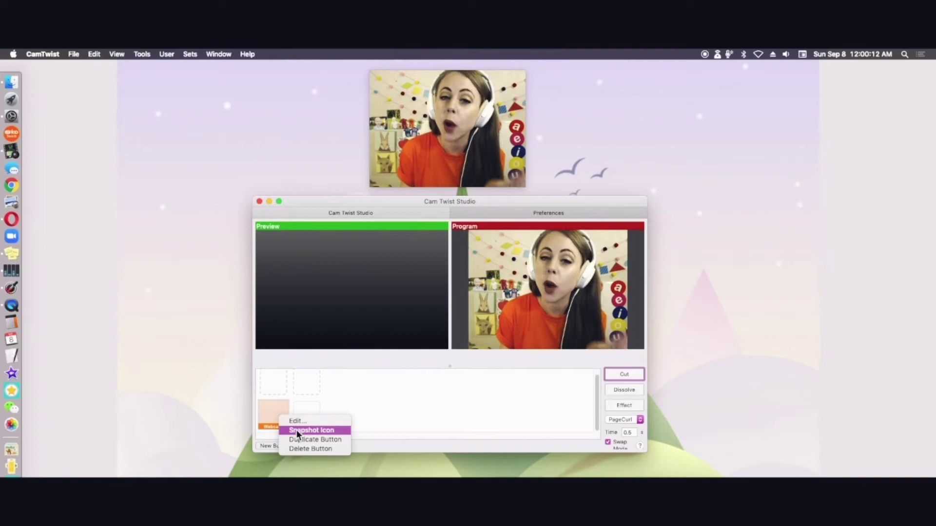
left_click(297, 430)
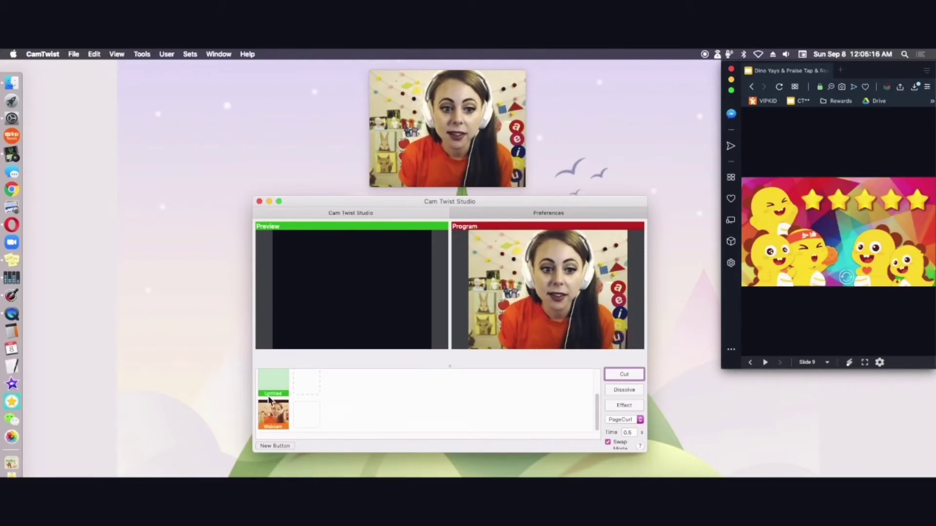
- Rename the Untitled button to 'Big GS' and bring up the Effects library for it
right_click(267, 380)
left_click(273, 384)
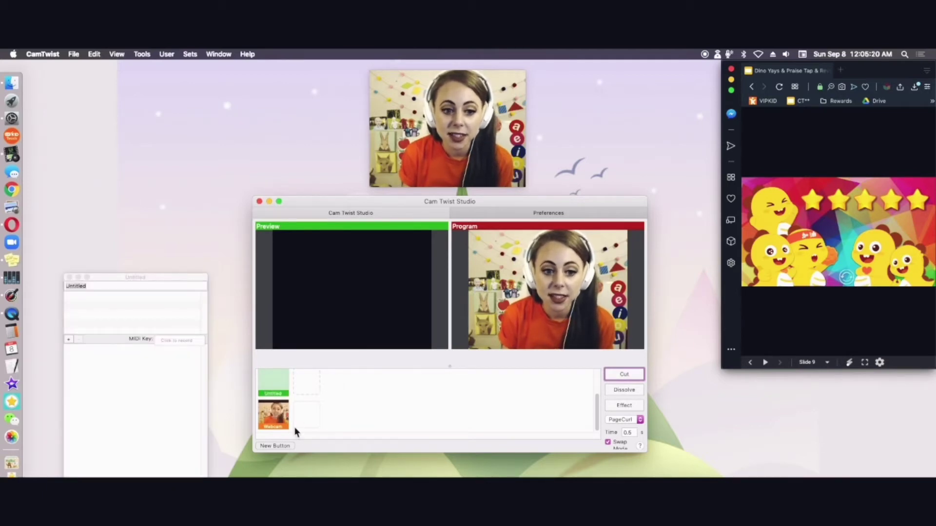
left_click_drag(169, 277, 209, 95)
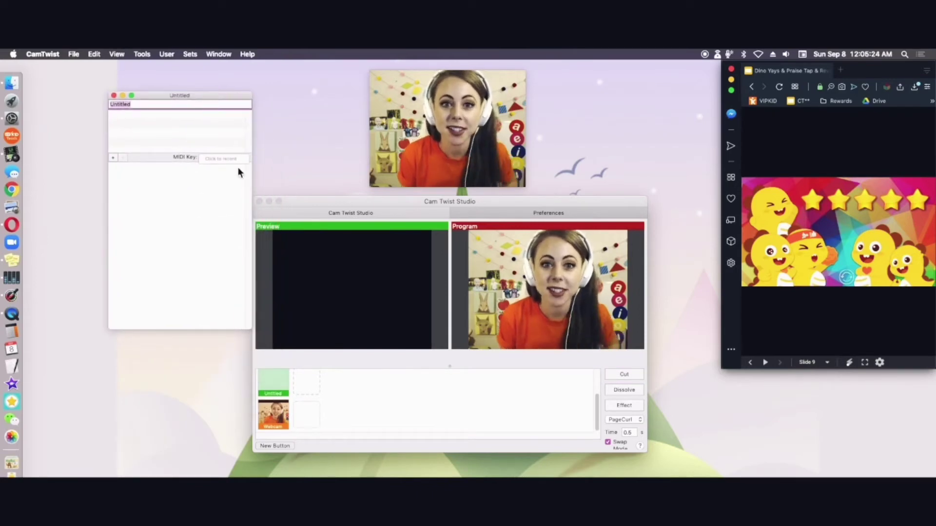
left_click(194, 106)
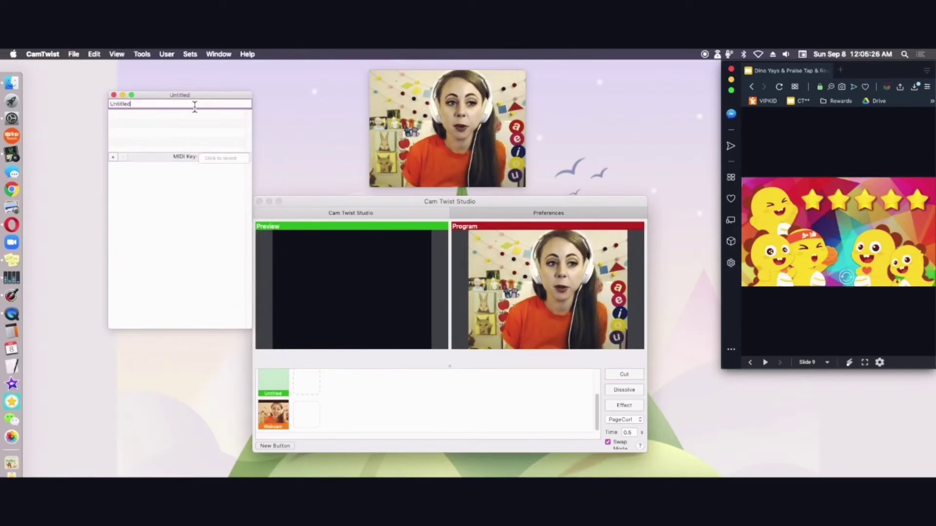
key("super+a")
type("F")
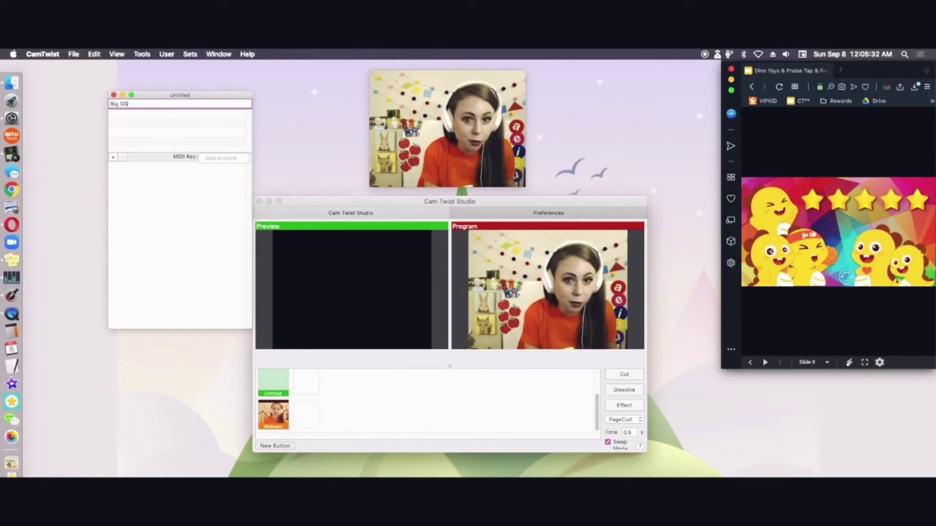
key("Return")
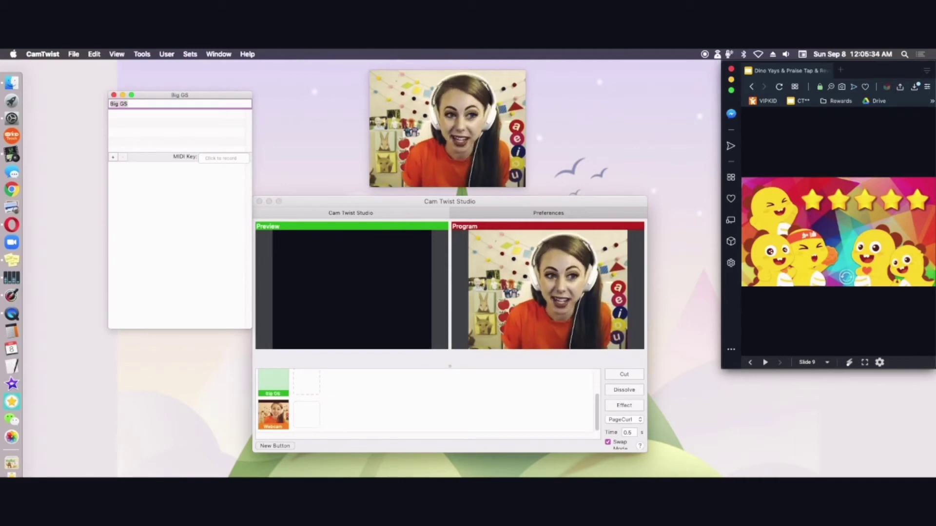
left_click(112, 159)
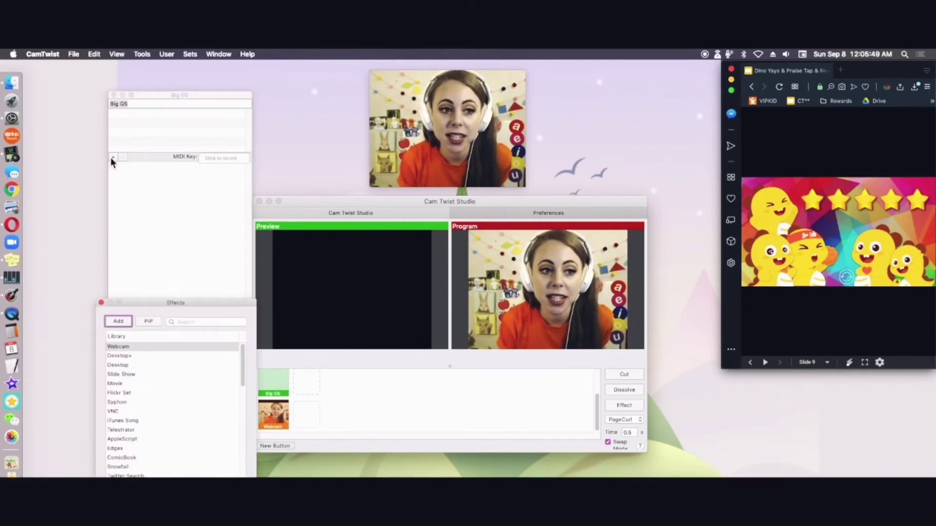
left_click_drag(230, 300, 341, 113)
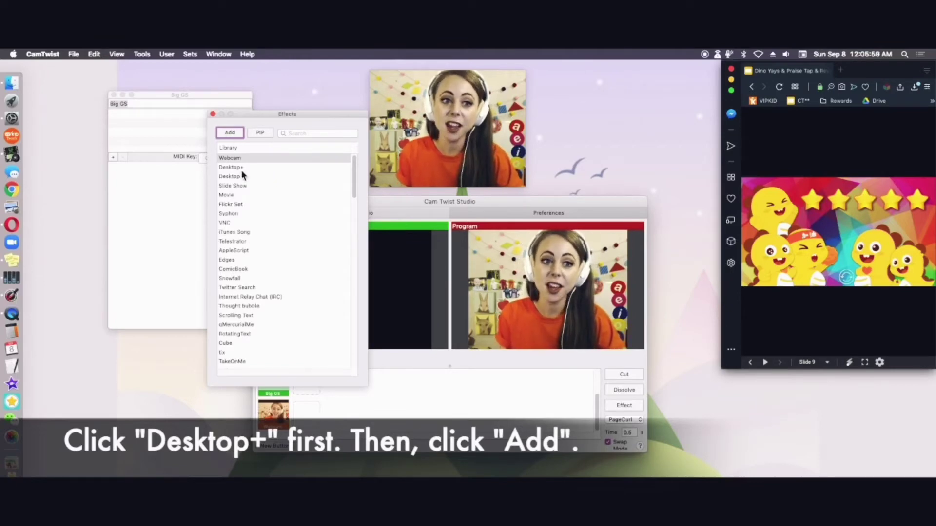
- Add a Desktop+ source to Big GS, uncheck Full Screen, and begin selecting a capture area
left_click(242, 171)
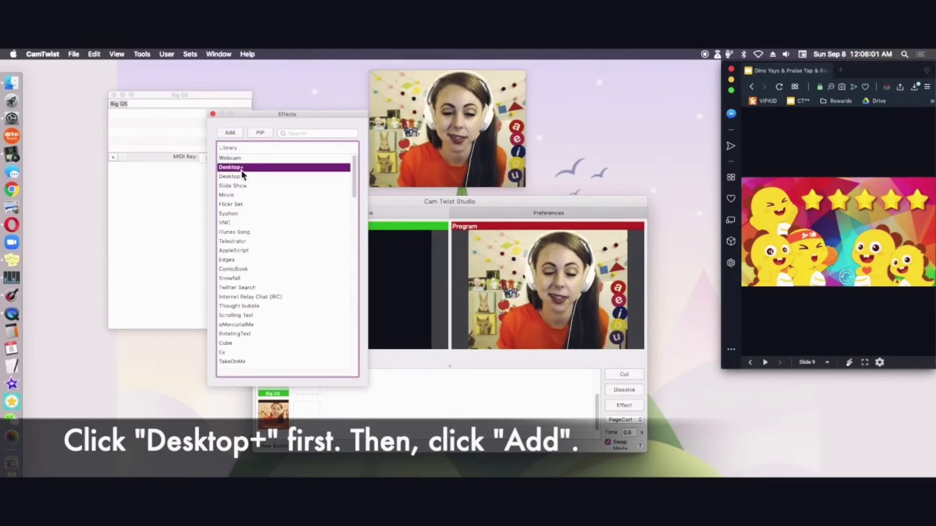
left_click(232, 132)
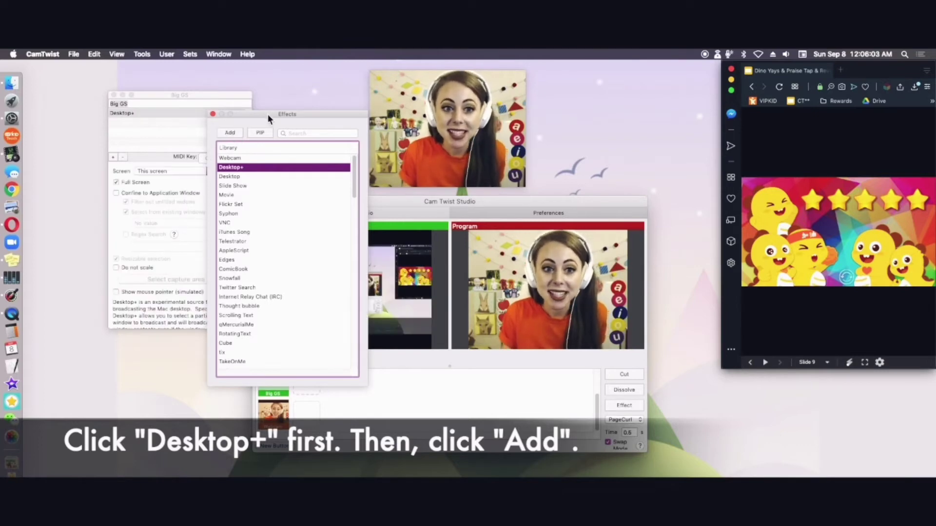
left_click_drag(268, 114, 113, 168)
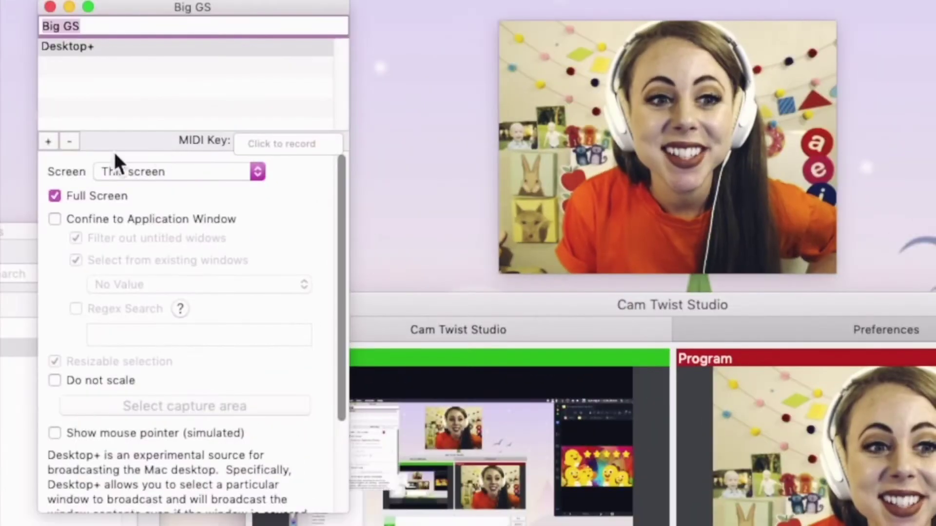
left_click(55, 195)
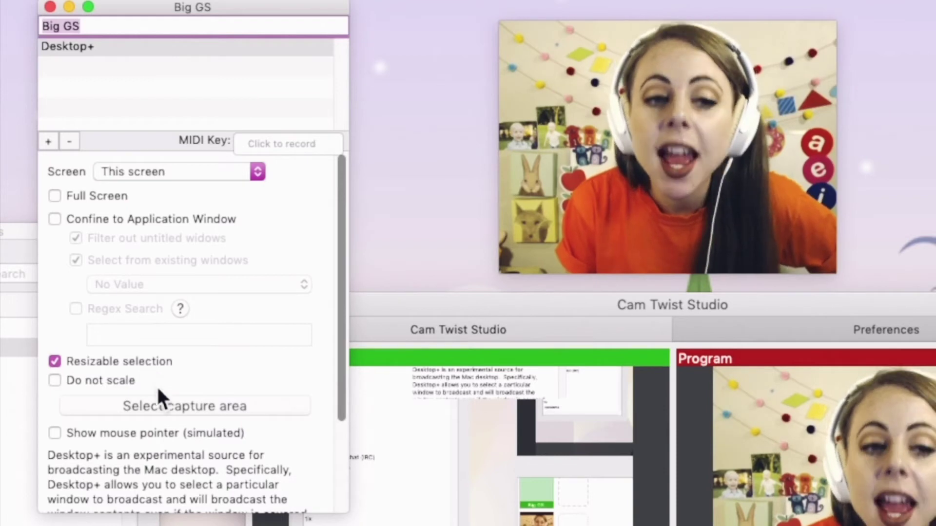
left_click(164, 408)
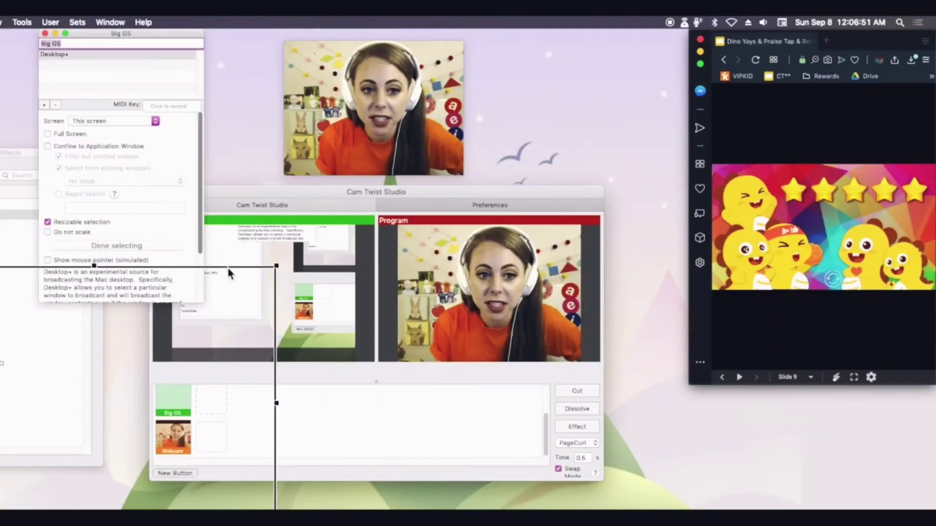
- Fit the capture rectangle's edges tightly around the dinosaur slide and finish selecting
left_click_drag(230, 269, 890, 97)
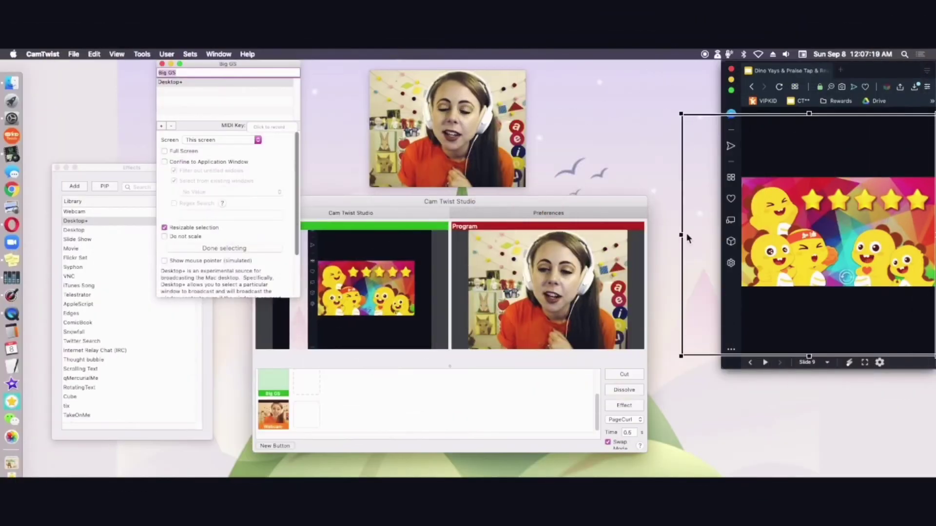
left_click_drag(650, 230, 741, 230)
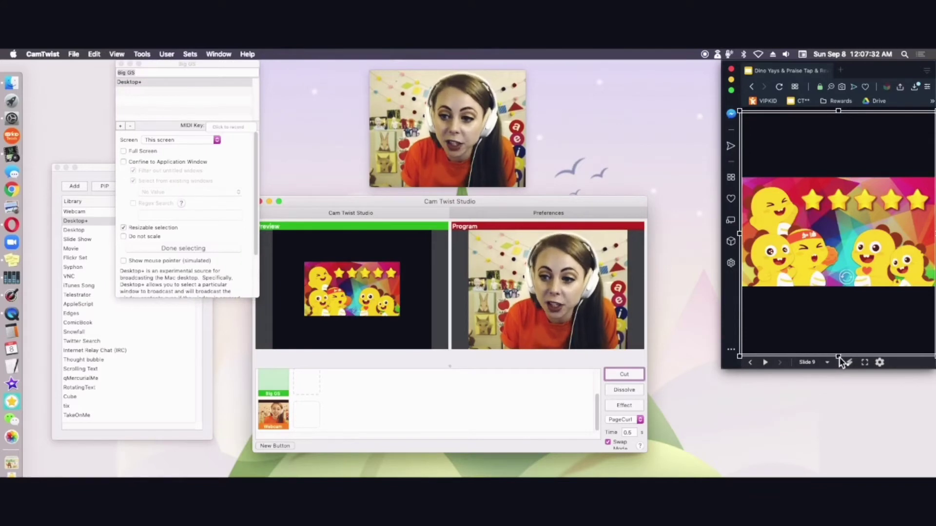
left_click_drag(838, 357, 850, 291)
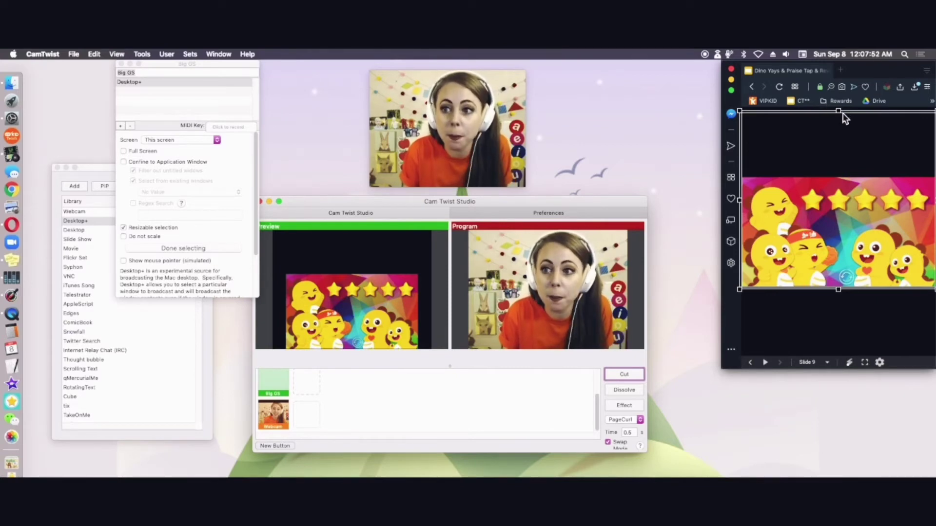
left_click_drag(841, 111, 842, 142)
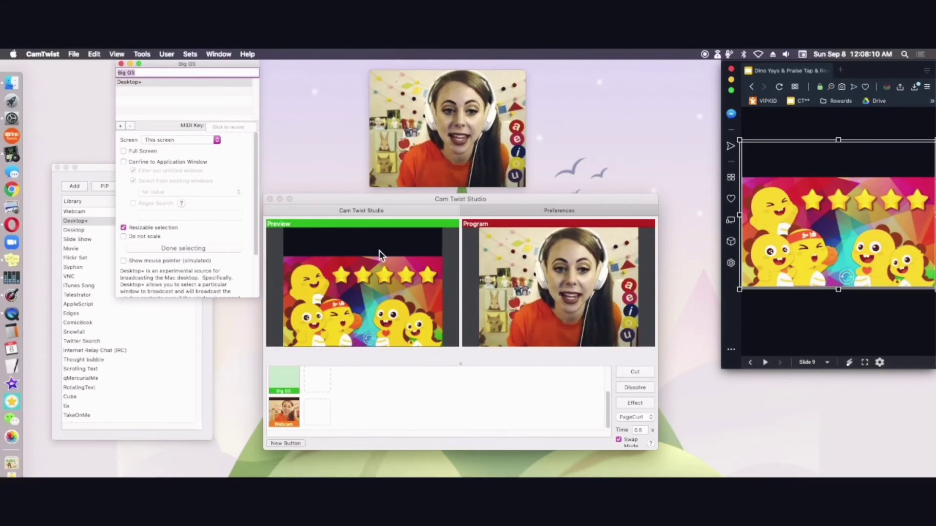
left_click(635, 372)
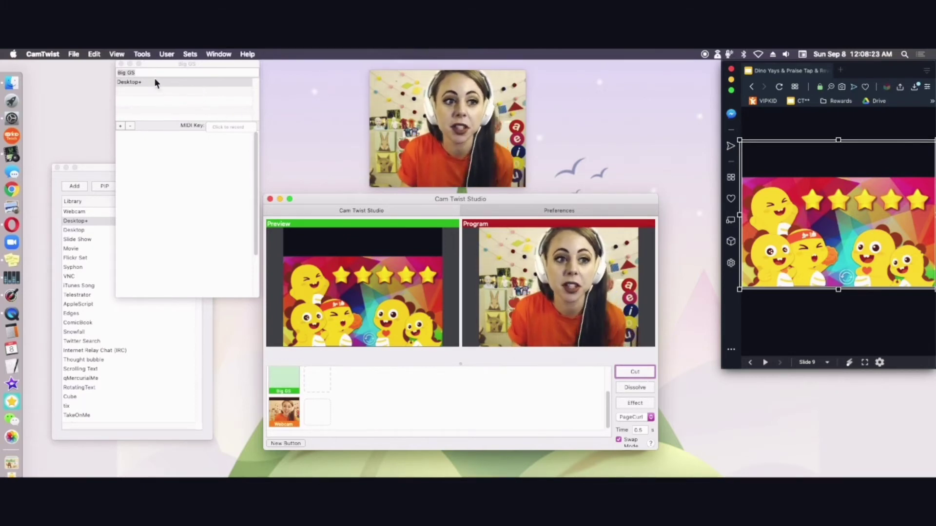
left_click(168, 65)
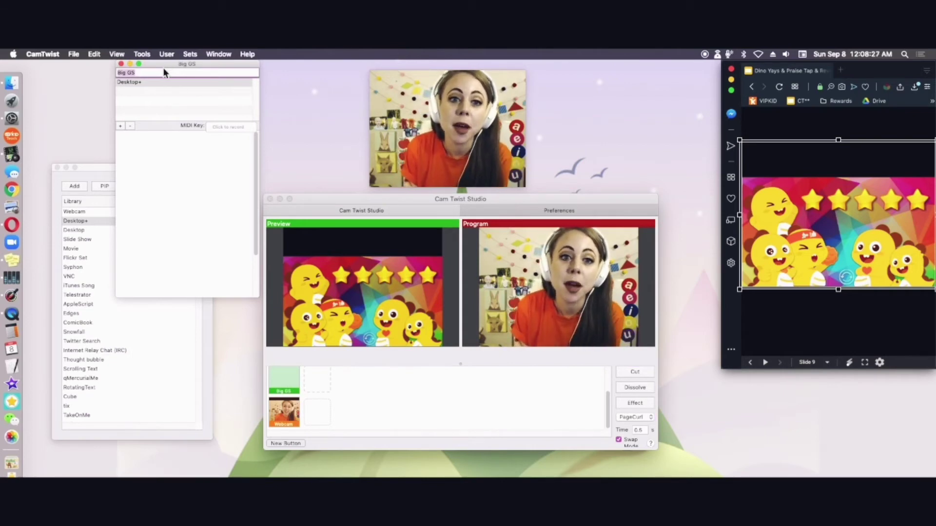
- Add the Webcam source to Big GS as a PIP layer and close the Effects list
left_click(122, 127)
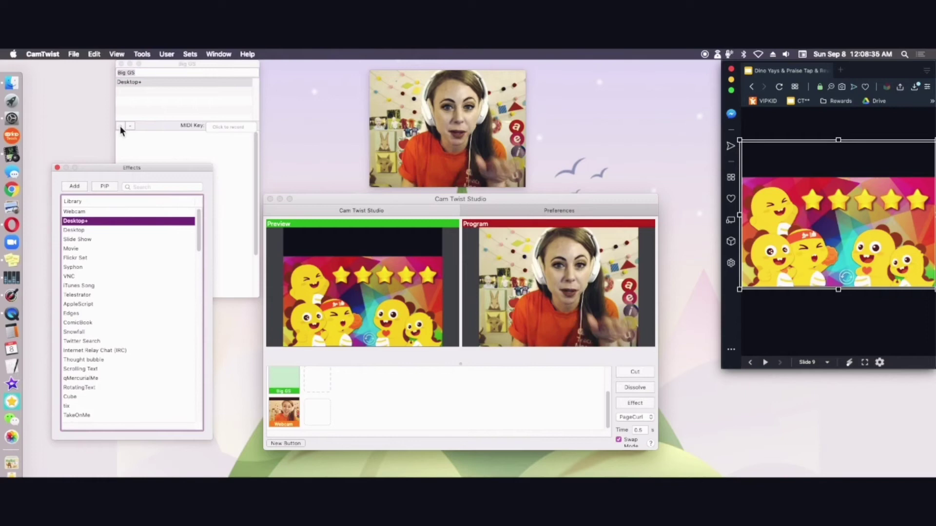
left_click_drag(146, 169, 232, 145)
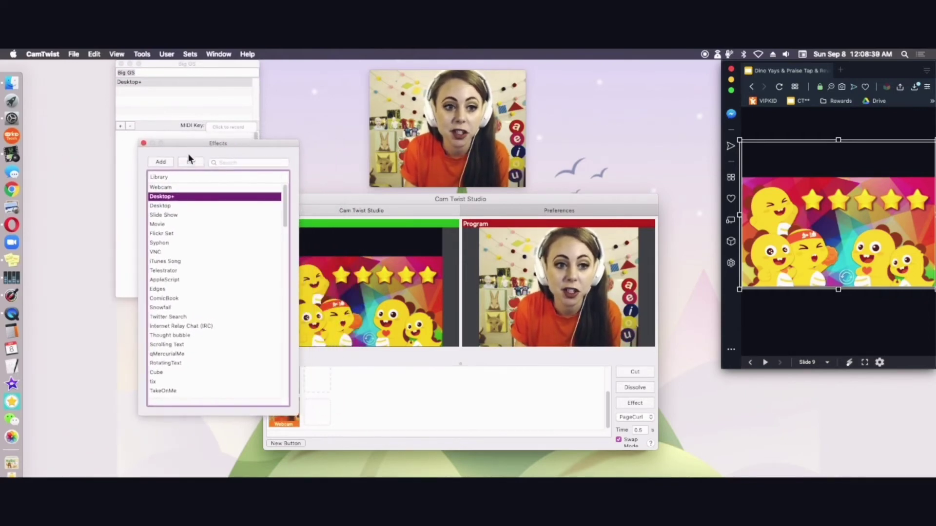
left_click(174, 189)
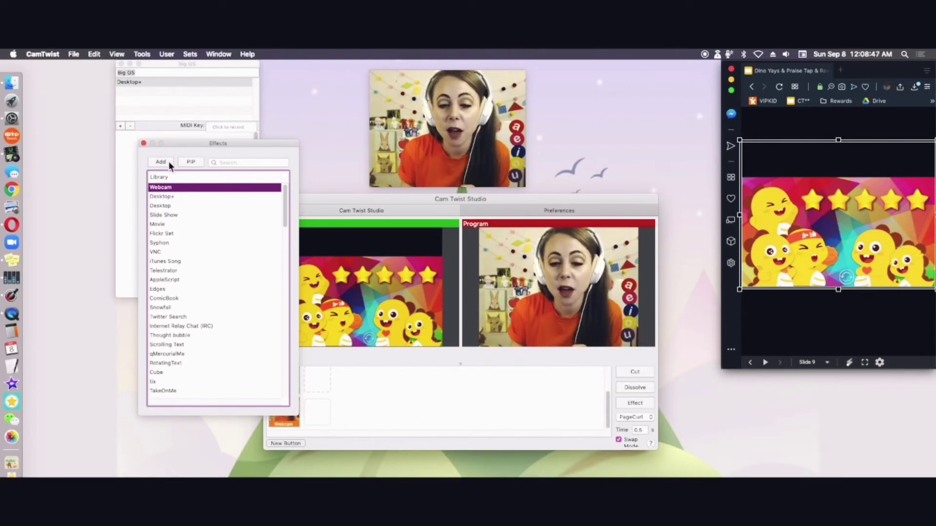
left_click(202, 165)
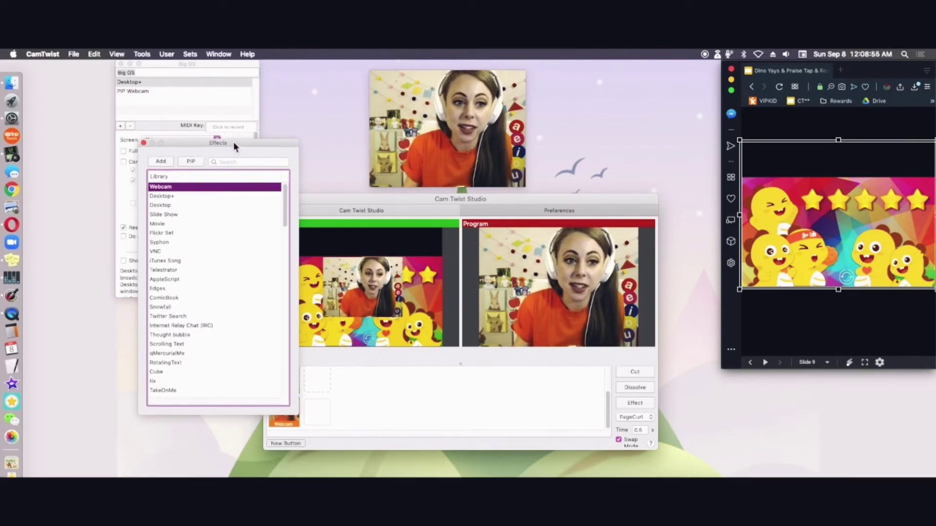
left_click_drag(233, 141, 149, 197)
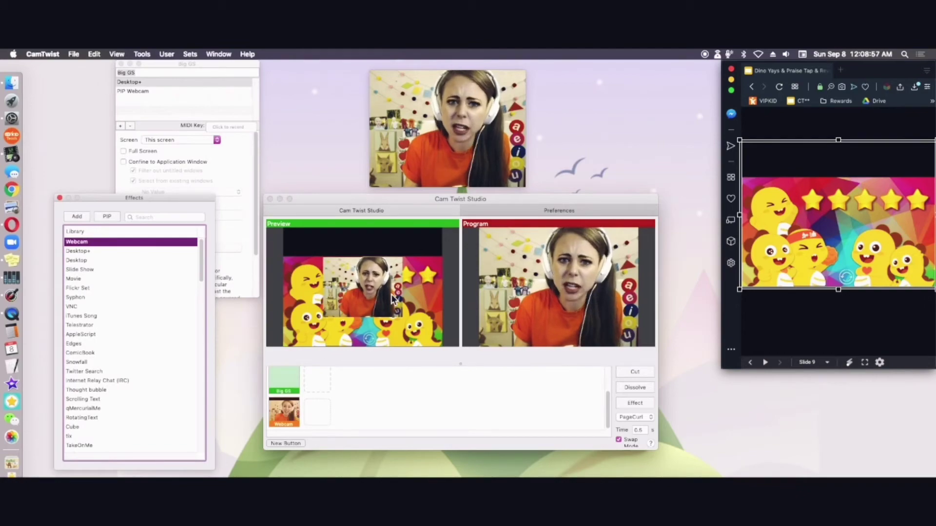
left_click(60, 199)
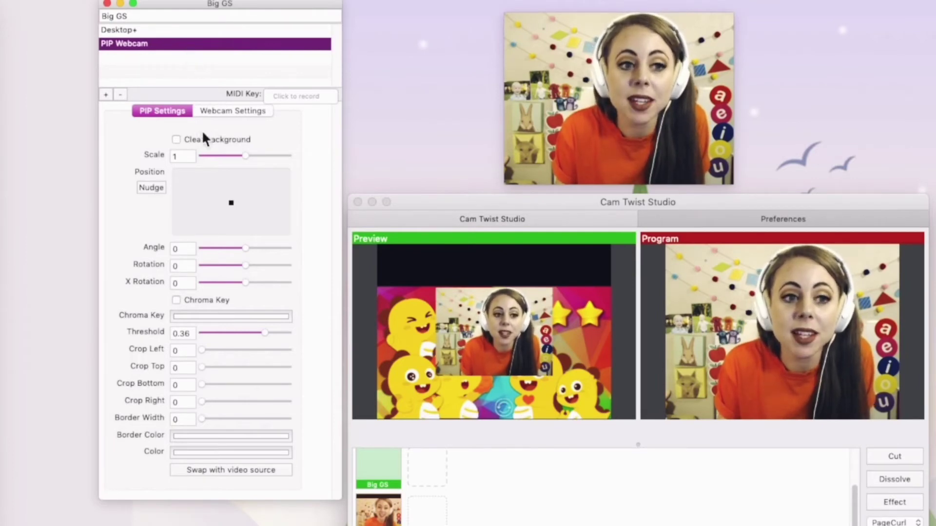
- Give the PIP webcam a clear background, position it top centre, and scale it to 0.65
left_click(176, 141)
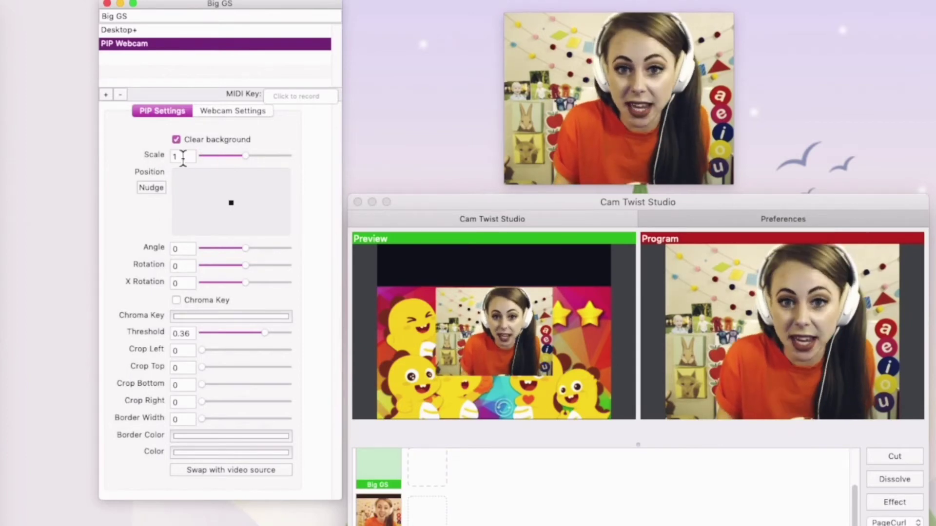
mouse_move(245, 155)
left_mouse_down()
mouse_move(225, 158)
mouse_move(259, 161)
mouse_move(233, 164)
left_mouse_up()
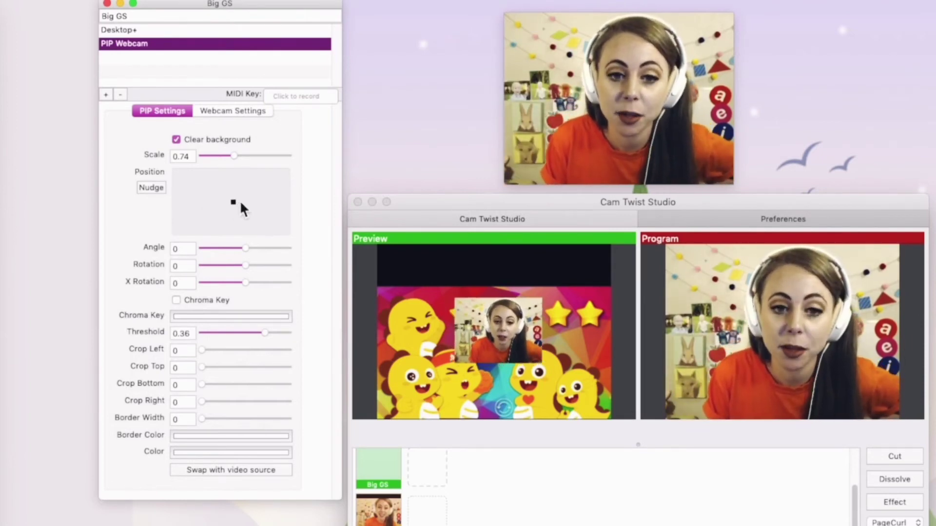
mouse_move(241, 203)
left_mouse_down()
mouse_move(239, 184)
mouse_move(218, 189)
mouse_move(248, 215)
mouse_move(268, 179)
mouse_move(236, 184)
mouse_move(251, 233)
mouse_move(248, 214)
mouse_move(271, 190)
mouse_move(235, 192)
left_mouse_up()
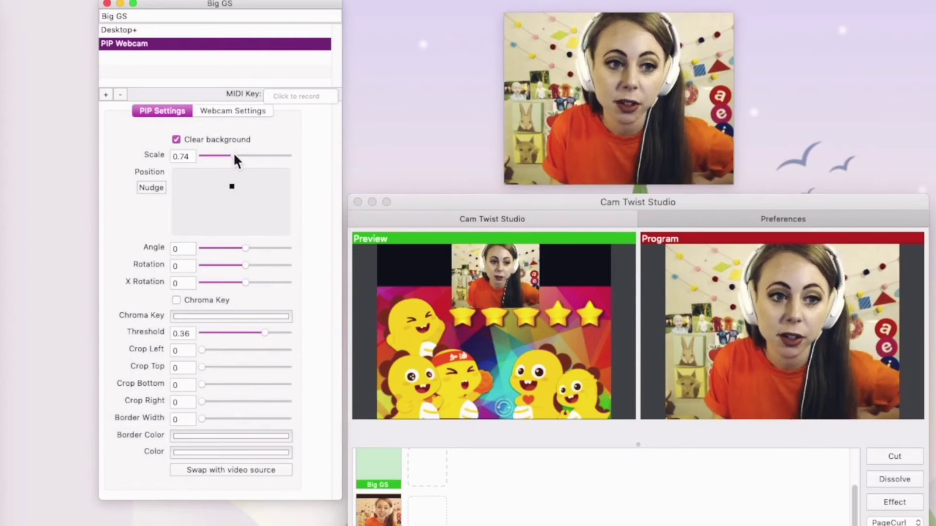
left_click_drag(235, 156, 231, 156)
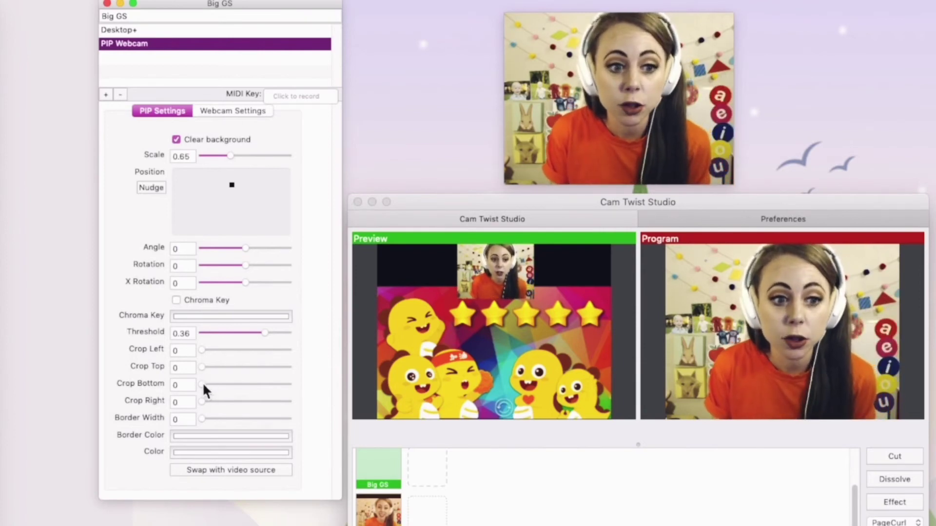
- Set the webcam inset's Crop Bottom to about 0.21
left_click_drag(202, 384, 223, 383)
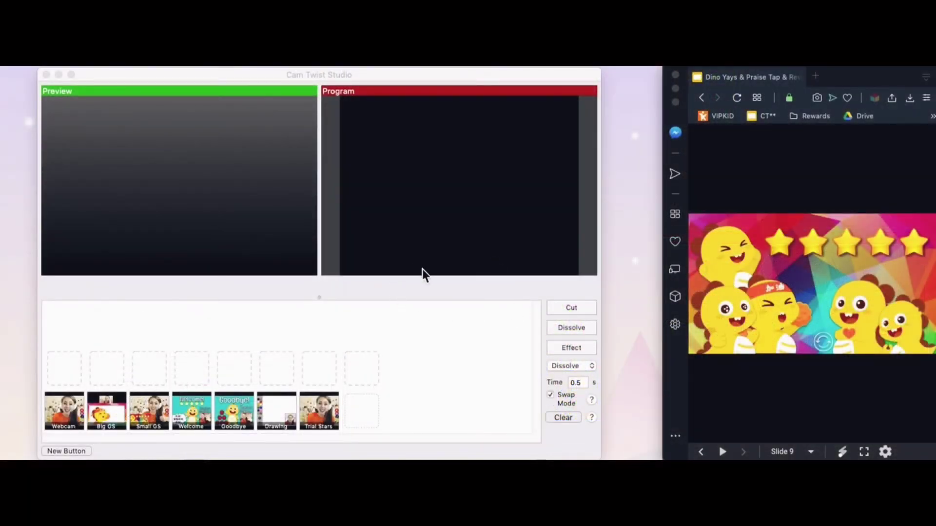
- Bring CamTwist Studio forward and load the Webcam scene into Preview
left_click(386, 297)
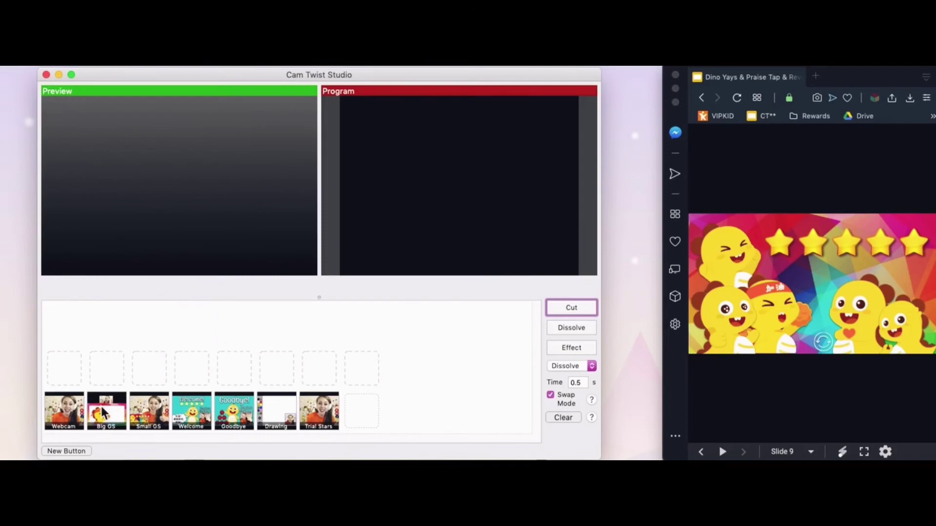
left_click(72, 419)
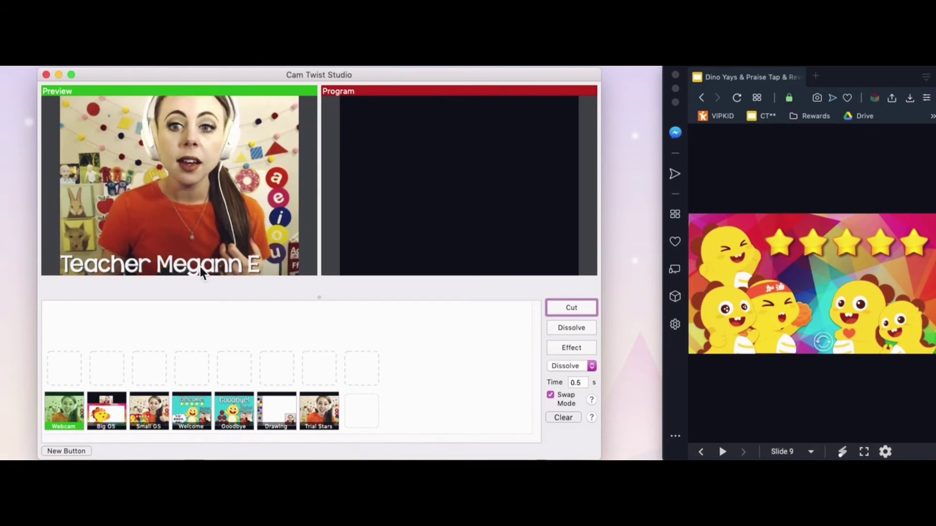
- Cut the webcam live, then cut the Big GS slide scene live and enable Swap Mode
left_click(572, 308)
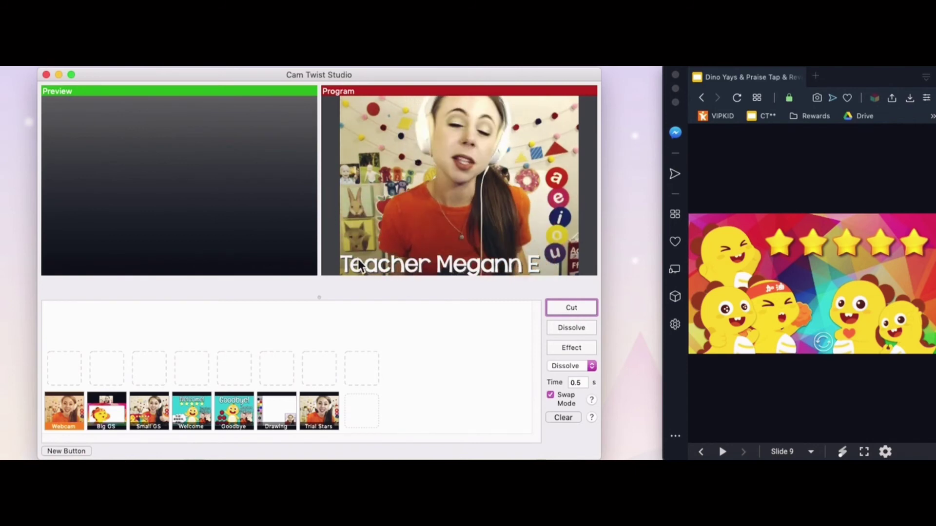
left_click(107, 411)
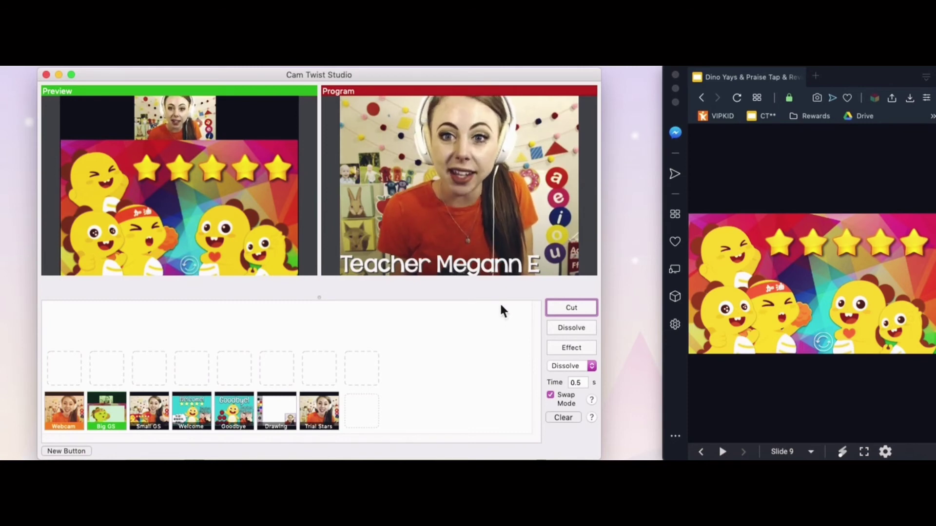
left_click(577, 306)
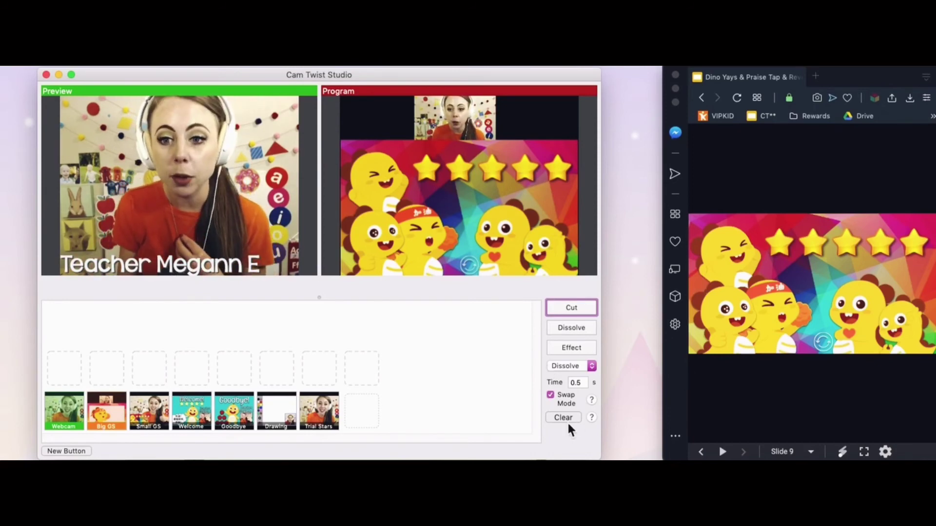
left_click(551, 395)
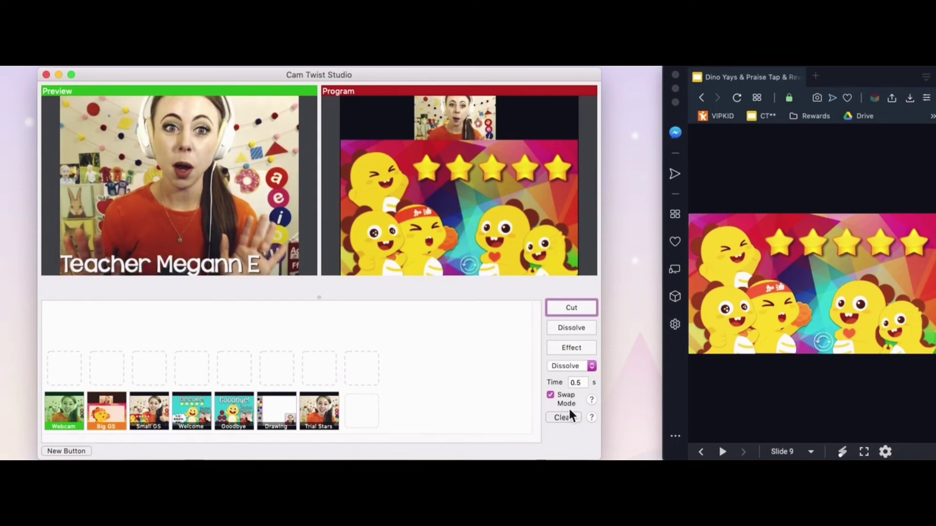
- Reset Swap Mode and alternate Big GS and Webcam live, ending with Big GS live and Webcam queued
left_click(566, 415)
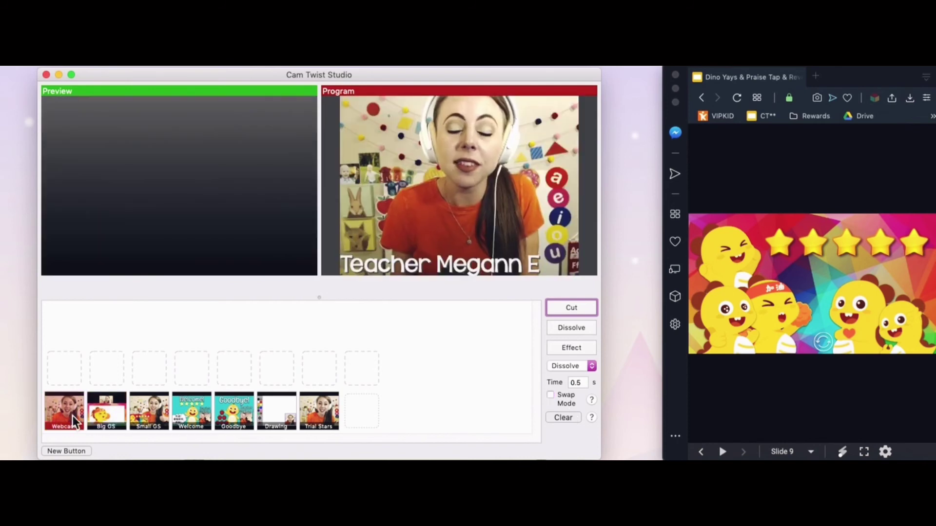
left_click(112, 417)
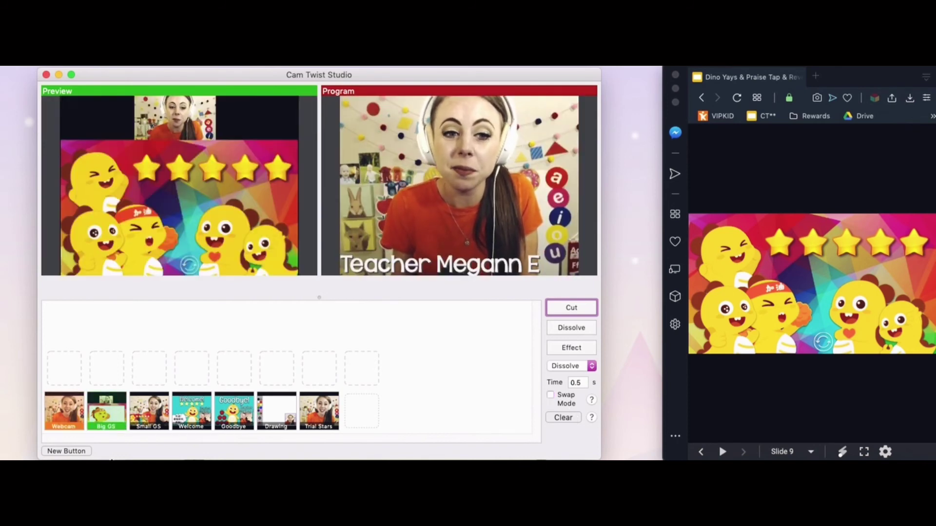
left_click(580, 312)
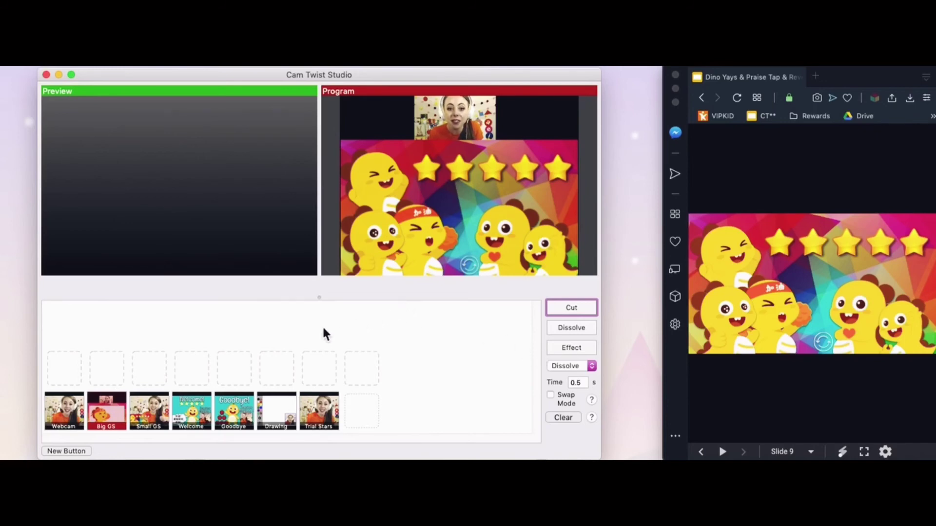
left_click(71, 414)
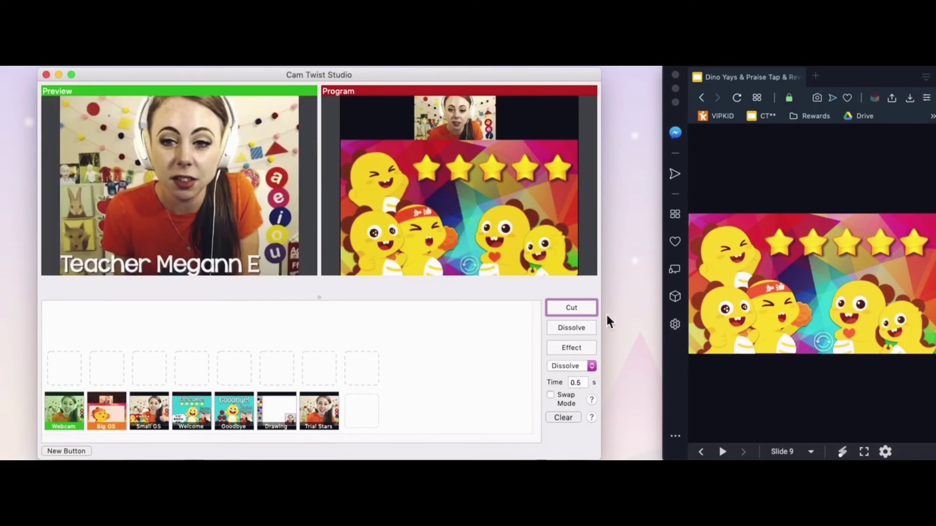
left_click(584, 309)
left_click(107, 410)
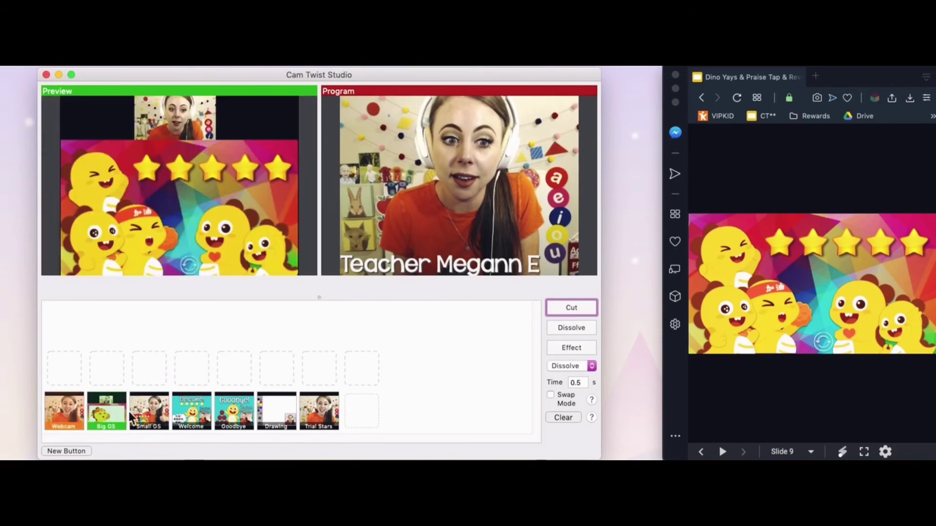
left_click(585, 312)
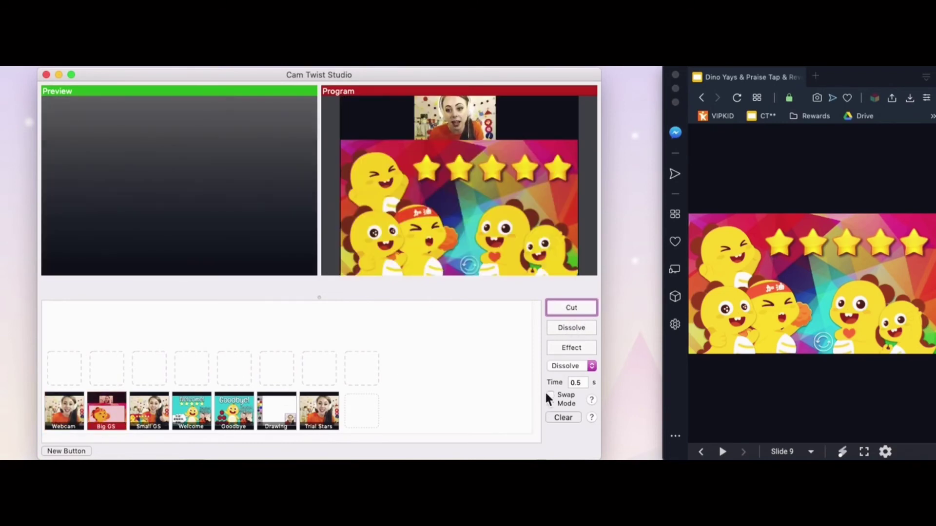
left_click(69, 417)
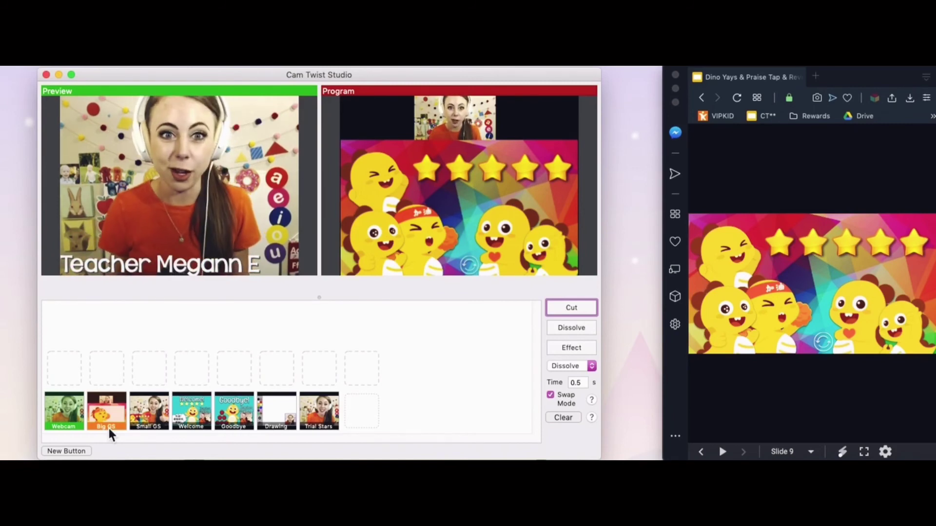
- Dissolve to the webcam, switch the transition style from Ripple to PageCurl, and run it twice
left_click(589, 330)
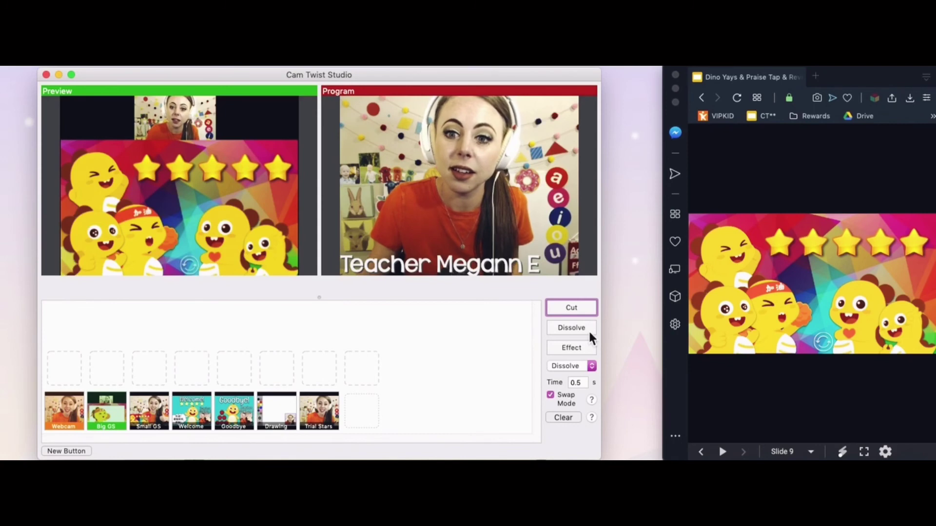
left_click(587, 367)
left_click(509, 288)
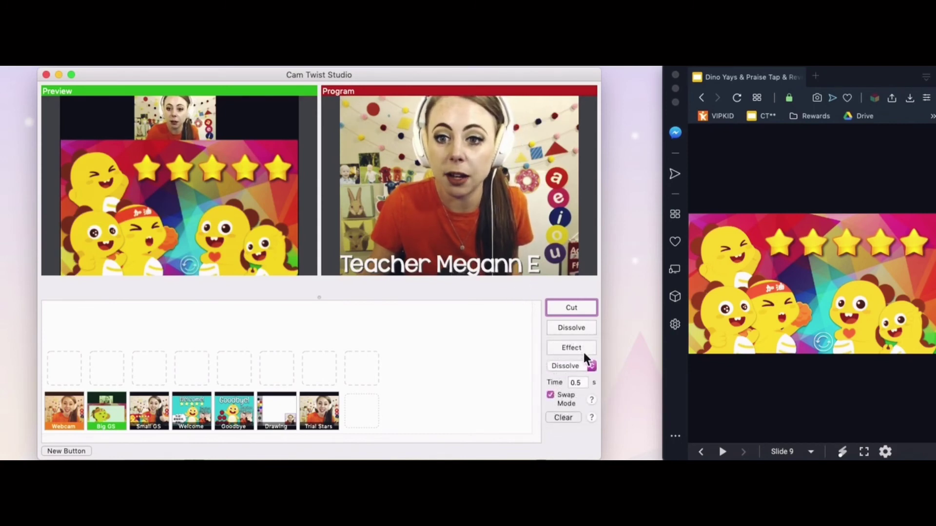
left_click(592, 367)
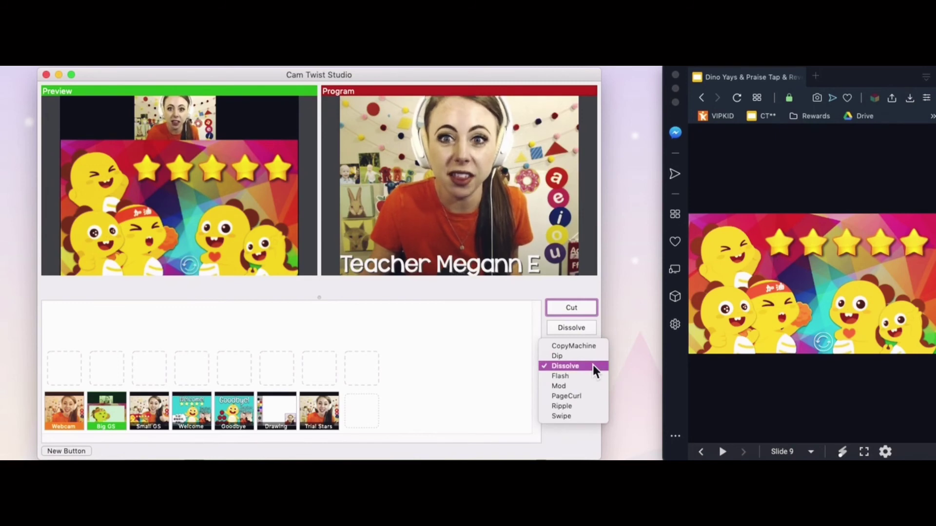
left_click(591, 406)
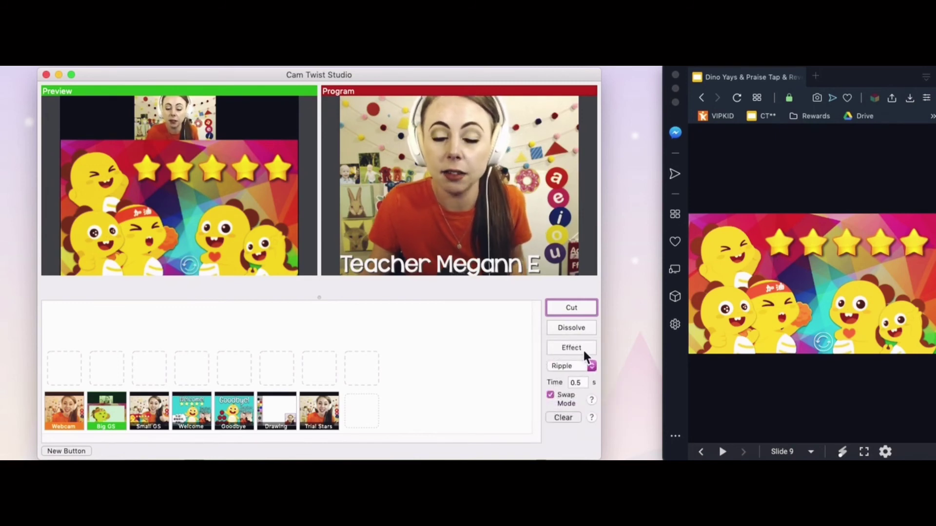
left_click(584, 365)
left_click(574, 376)
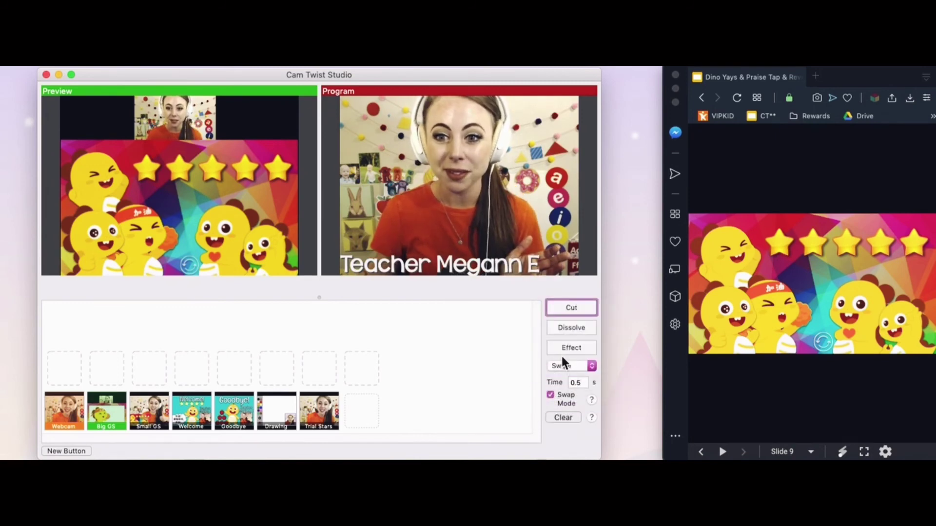
left_click(562, 351)
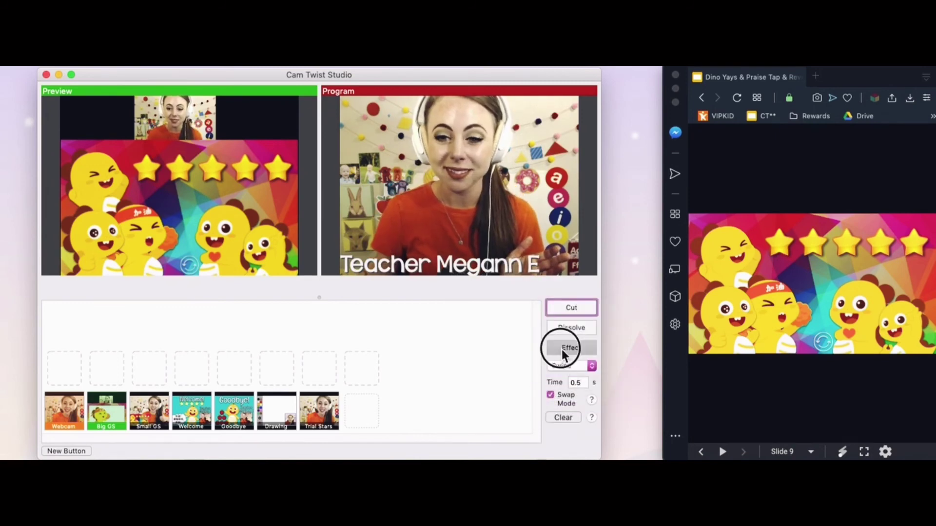
left_click(561, 350)
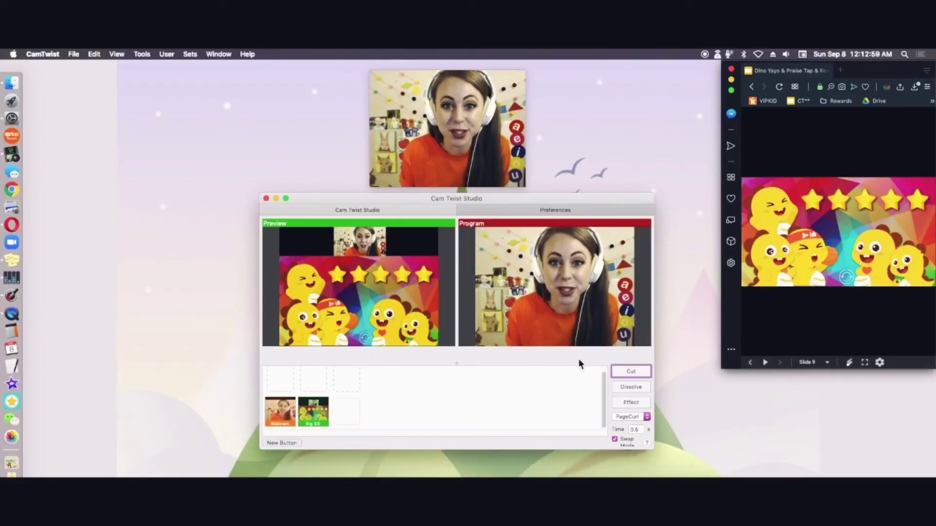
- In VIPKid Teach's Camera settings, verify CamTwist is the selected camera and confirm
left_click(15, 141)
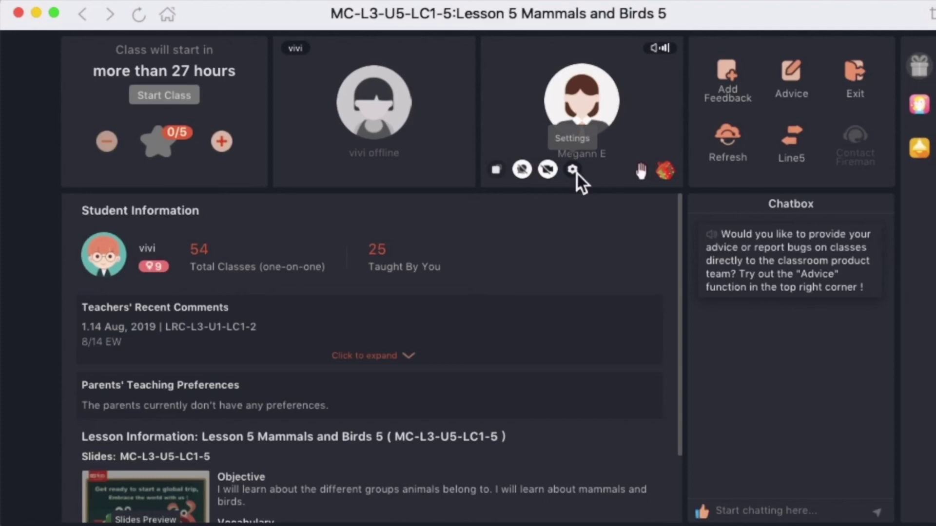
left_click(575, 171)
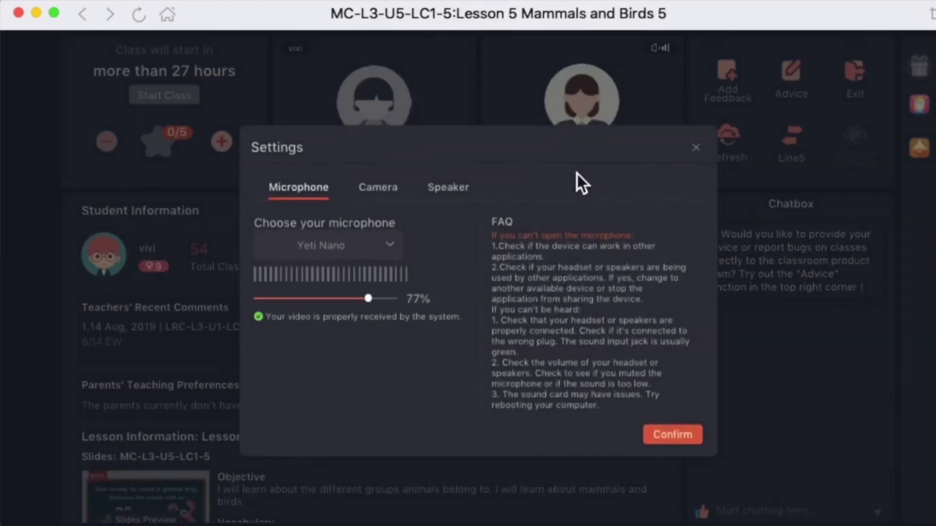
left_click(387, 201)
left_click(386, 254)
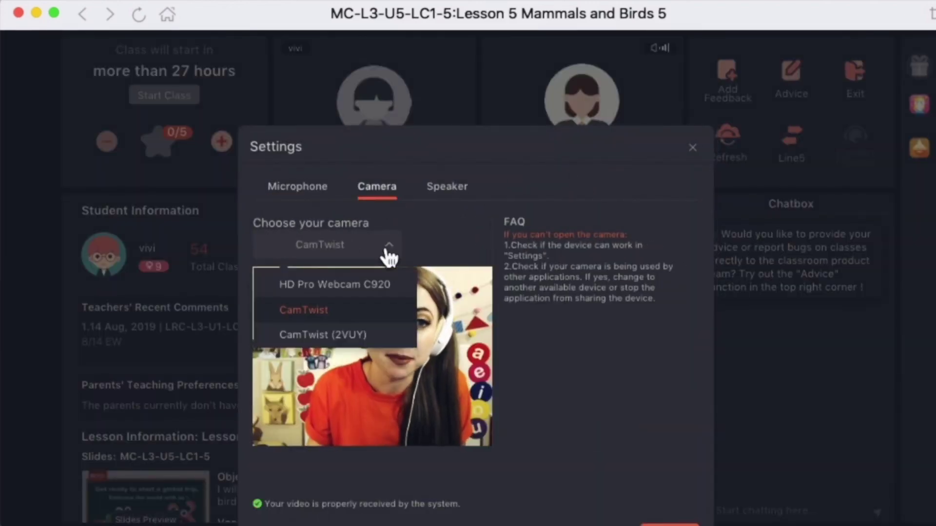
left_click(341, 315)
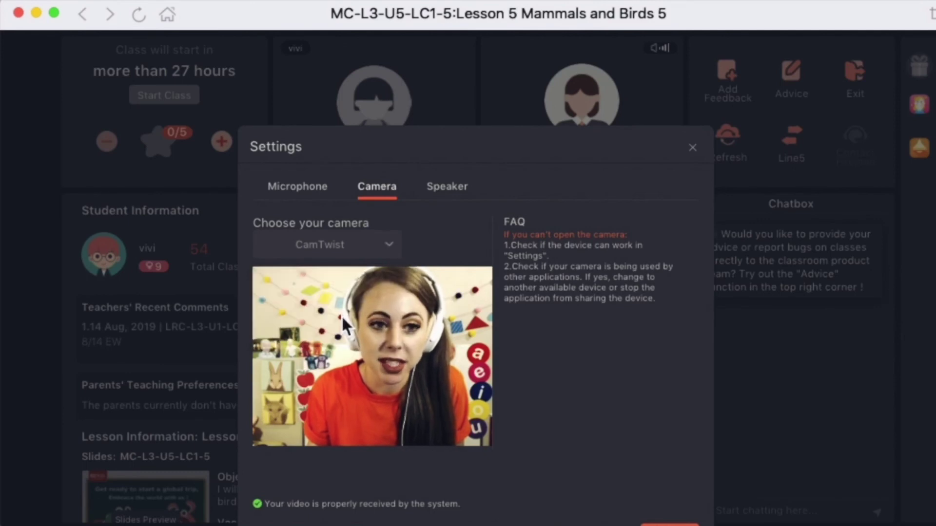
left_click(380, 257)
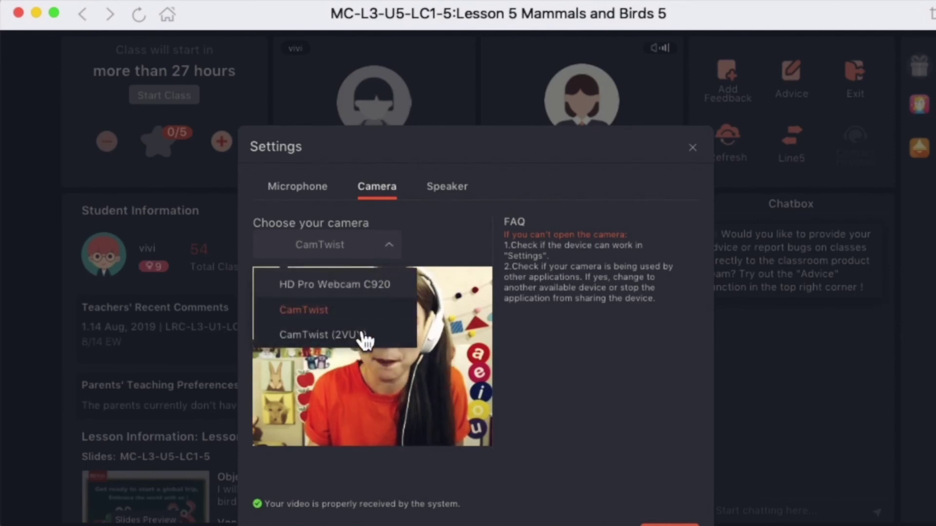
left_click(377, 319)
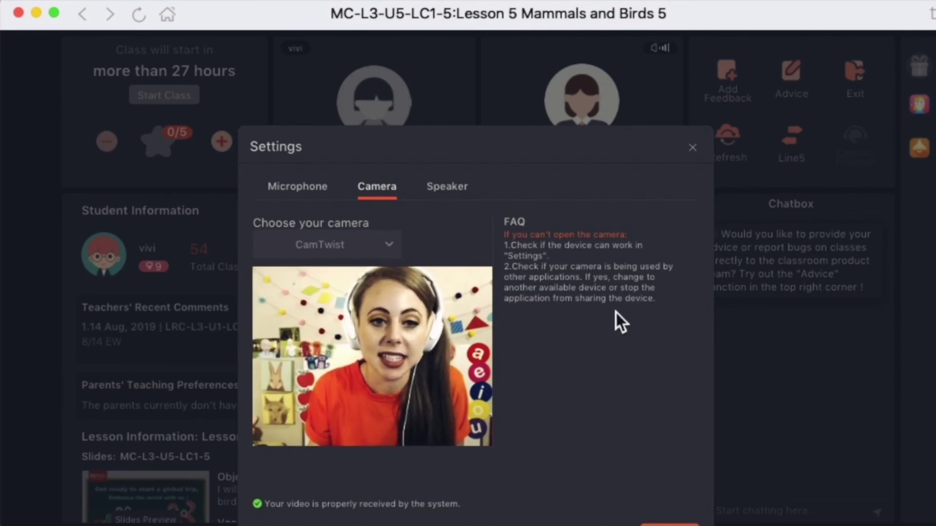
scroll(616, 312, "down", 2)
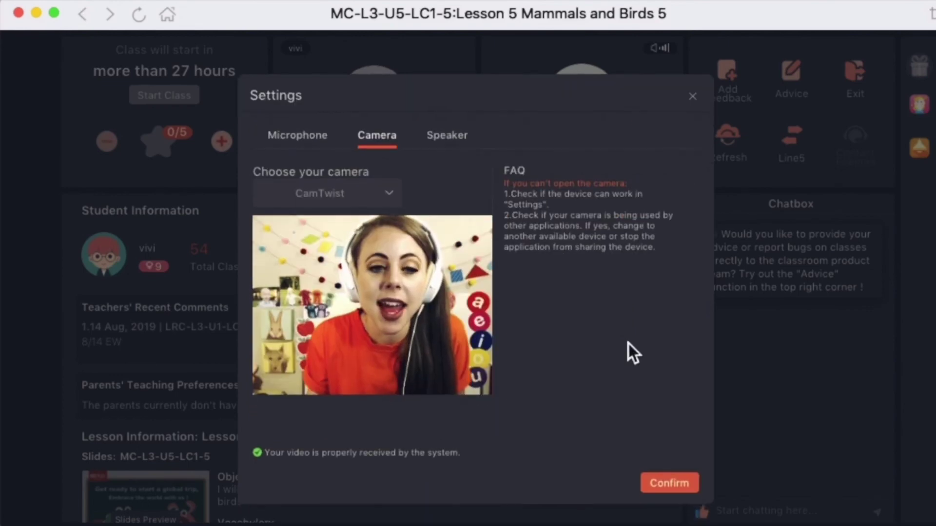
left_click(685, 485)
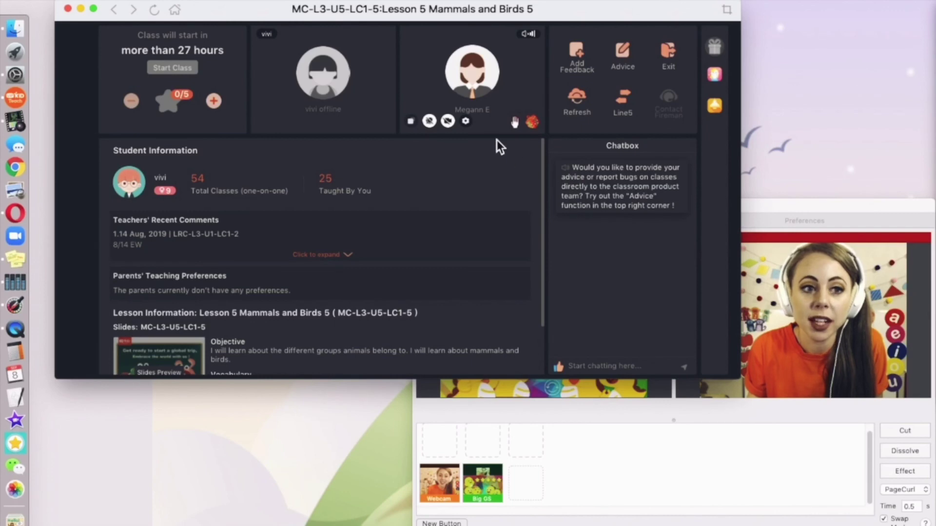
- Turn on the classroom camera, then cut between scenes in CamTwist and dissolve to Big GS
left_click(447, 122)
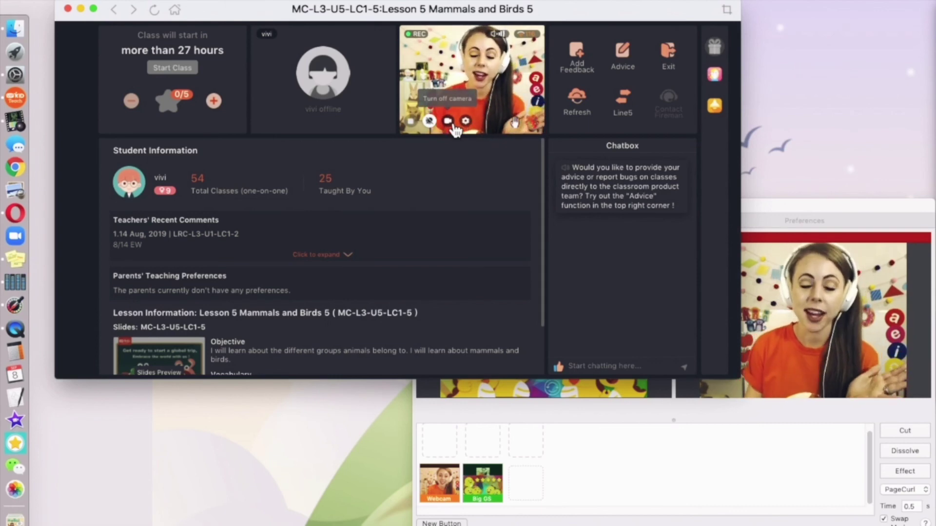
left_click(774, 207)
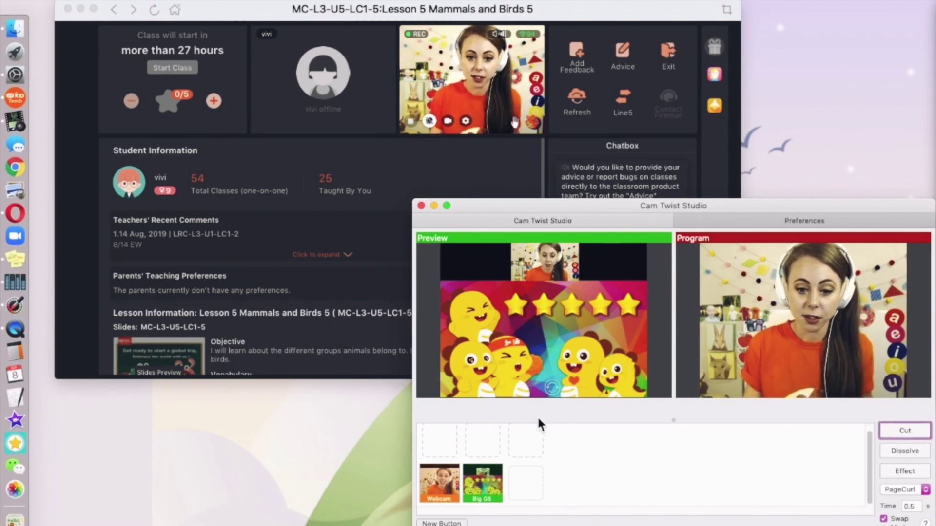
left_click(897, 432)
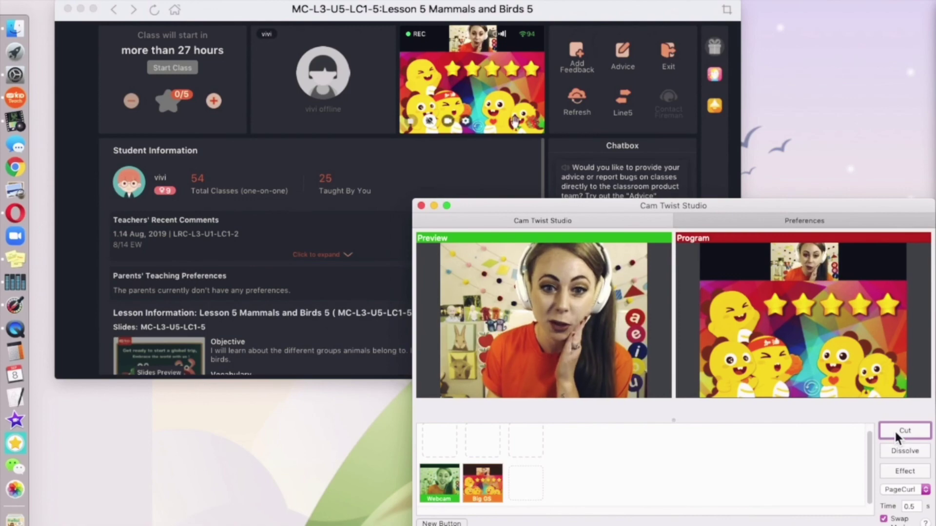
left_click(897, 433)
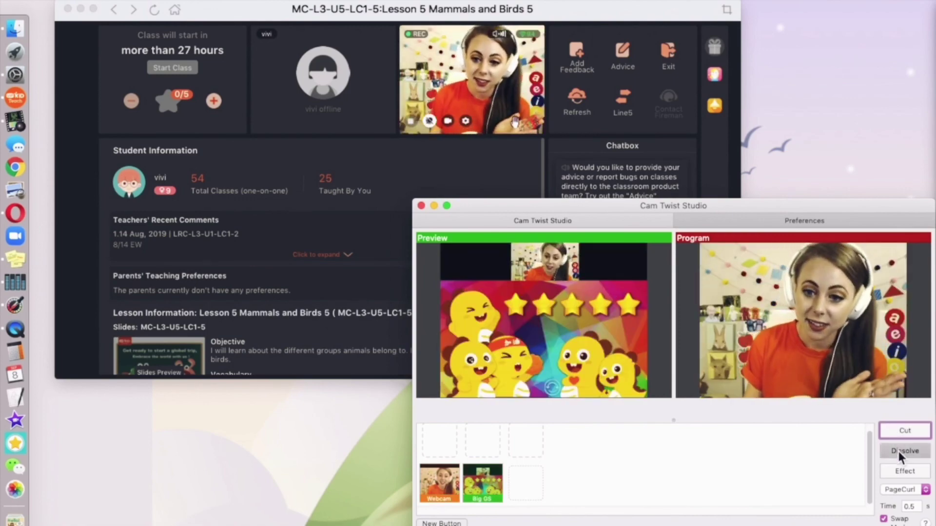
left_click(900, 452)
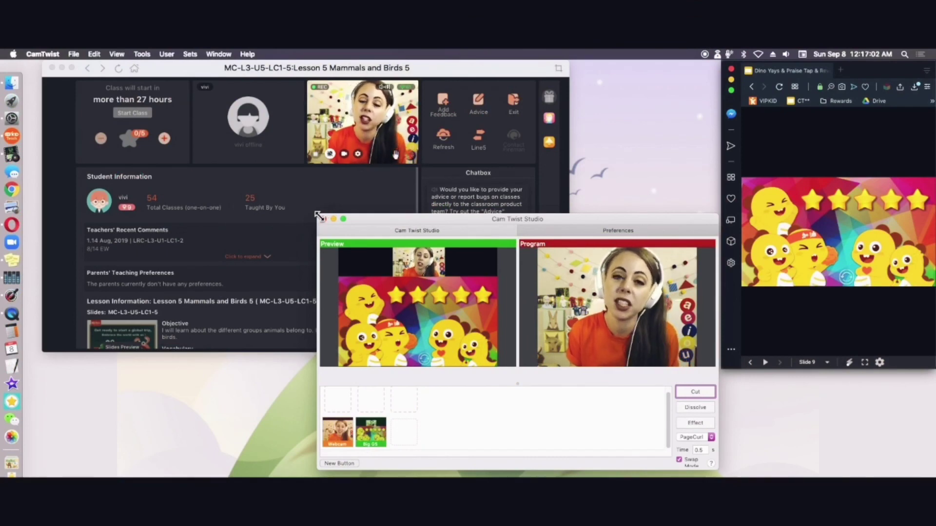
- Shrink CamTwist Studio, park it at the top, and bring the VIPKid lesson window forward
left_click_drag(318, 214, 498, 303)
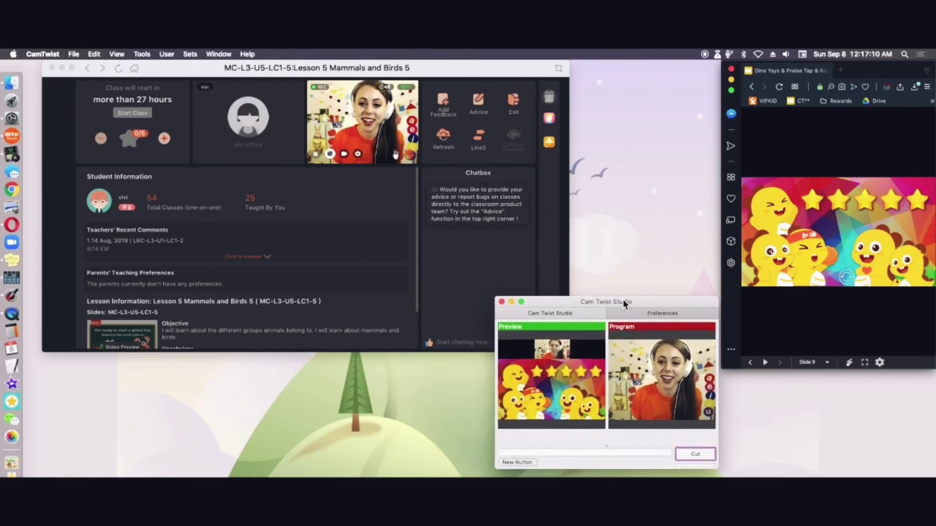
left_click_drag(624, 303, 625, 49)
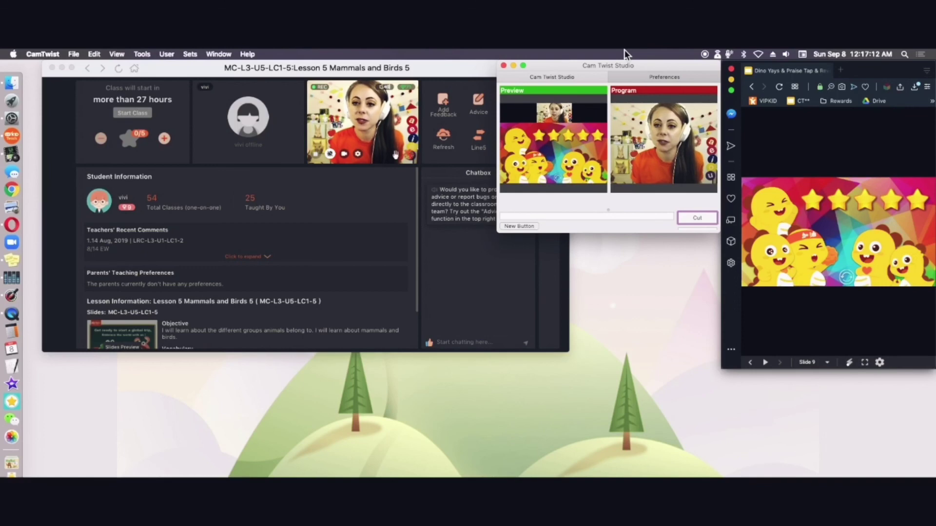
left_click_drag(428, 66, 505, 54)
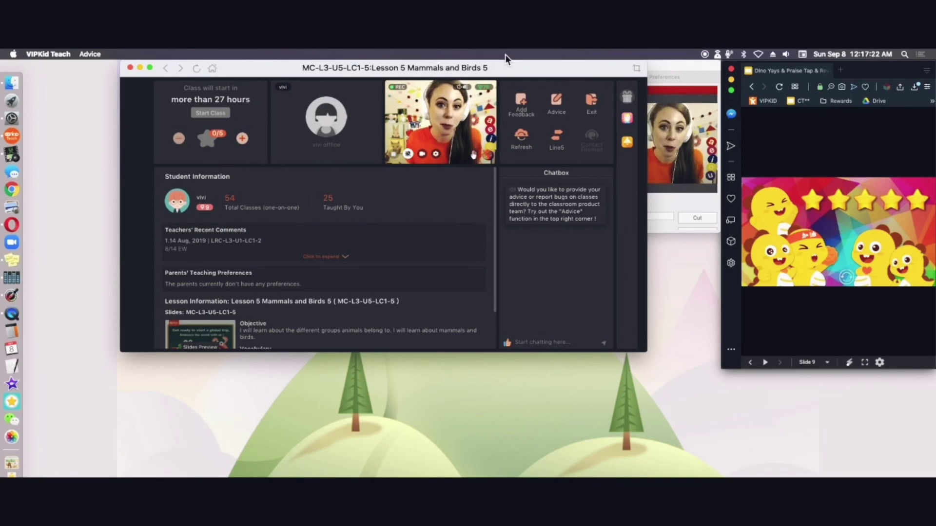